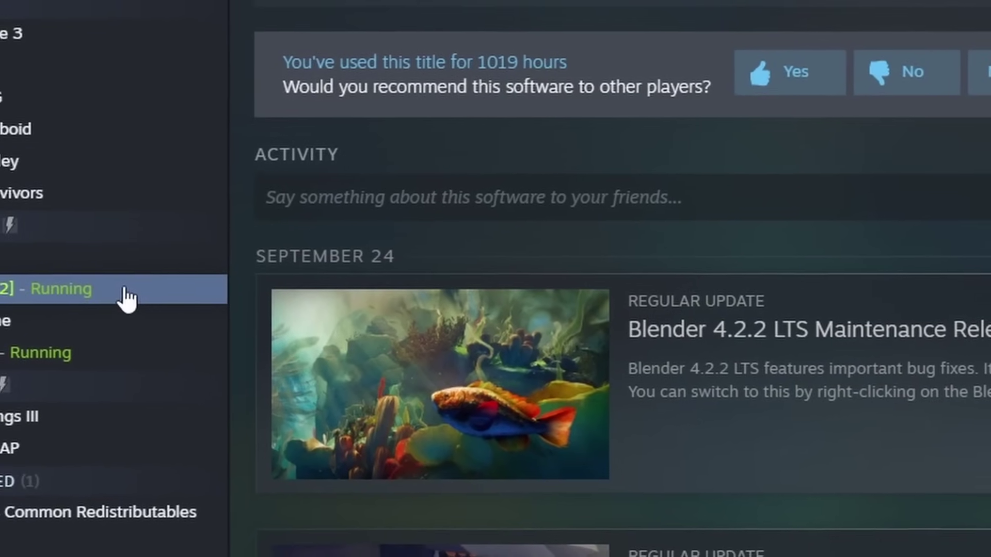
Step: Switch Blender's Steam beta branch to v4.2 - Stable - LTS and download the DragonFF repository as a ZIP
right_click(77, 298)
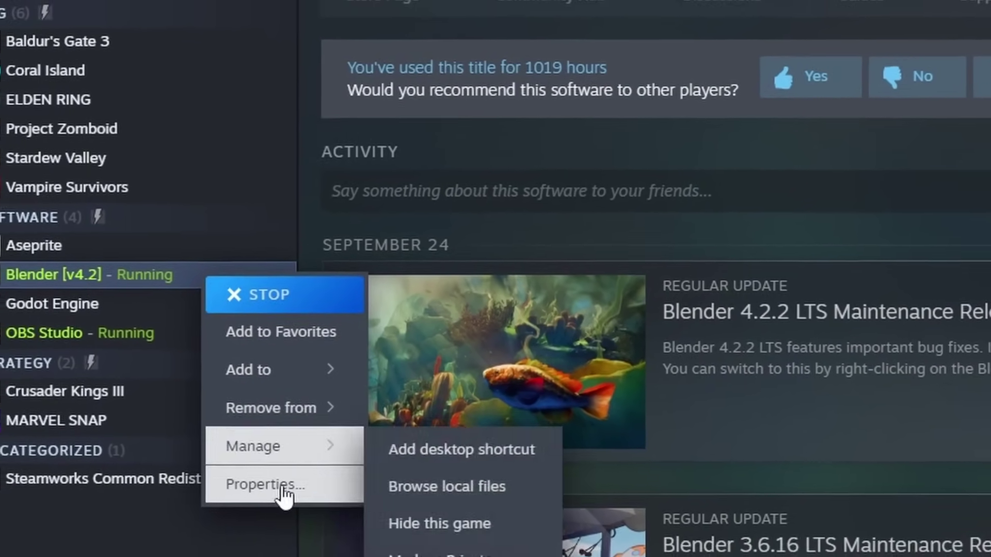
click(230, 501)
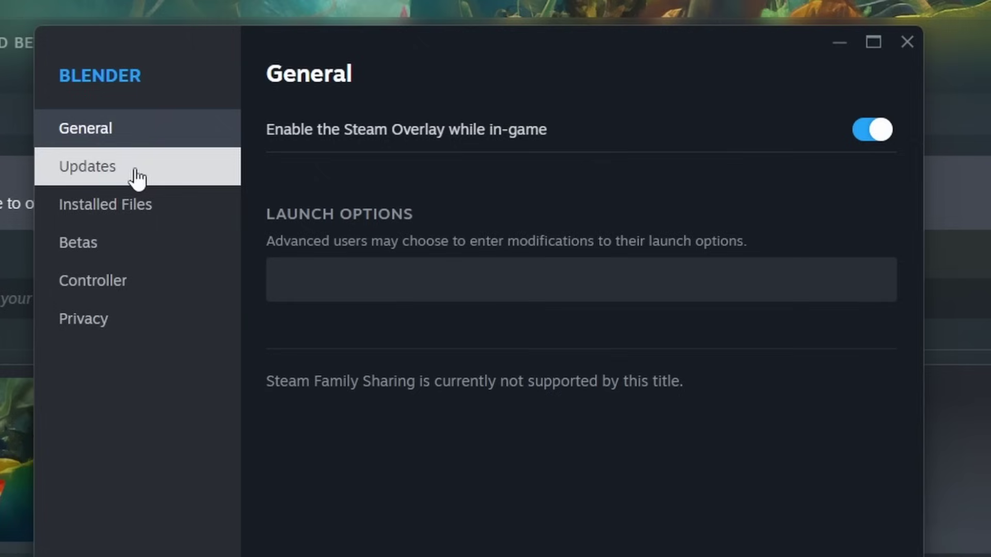
click(108, 261)
click(806, 143)
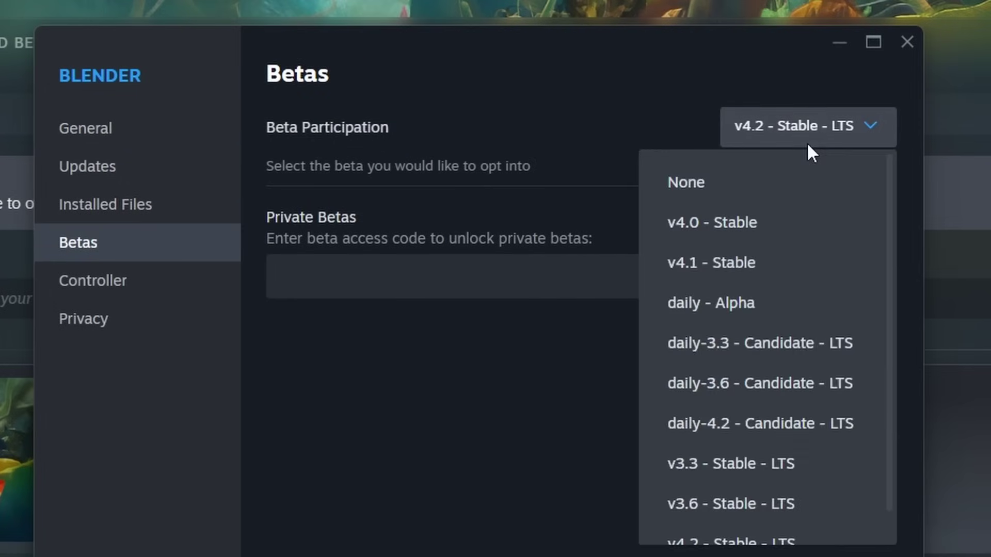
scroll(776, 351, down, 1)
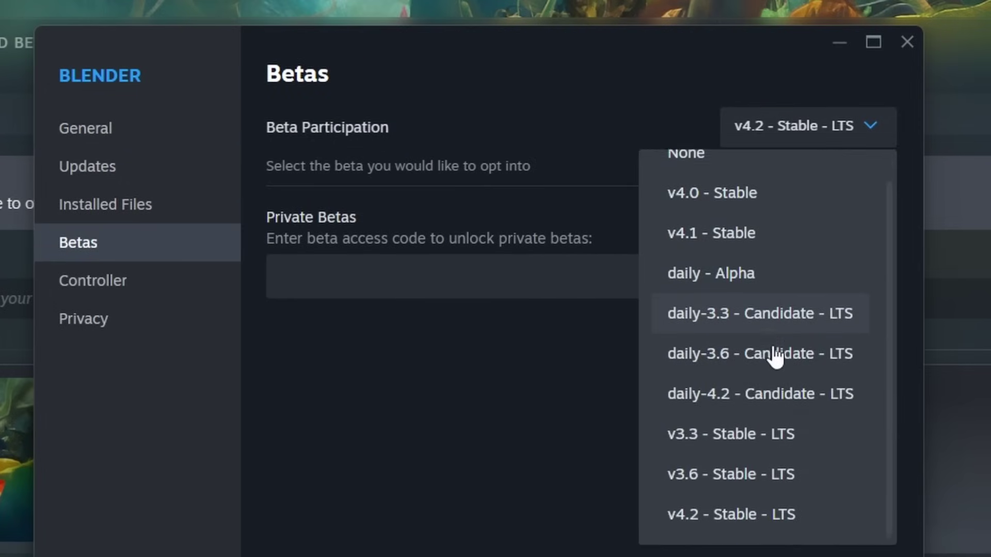
click(708, 521)
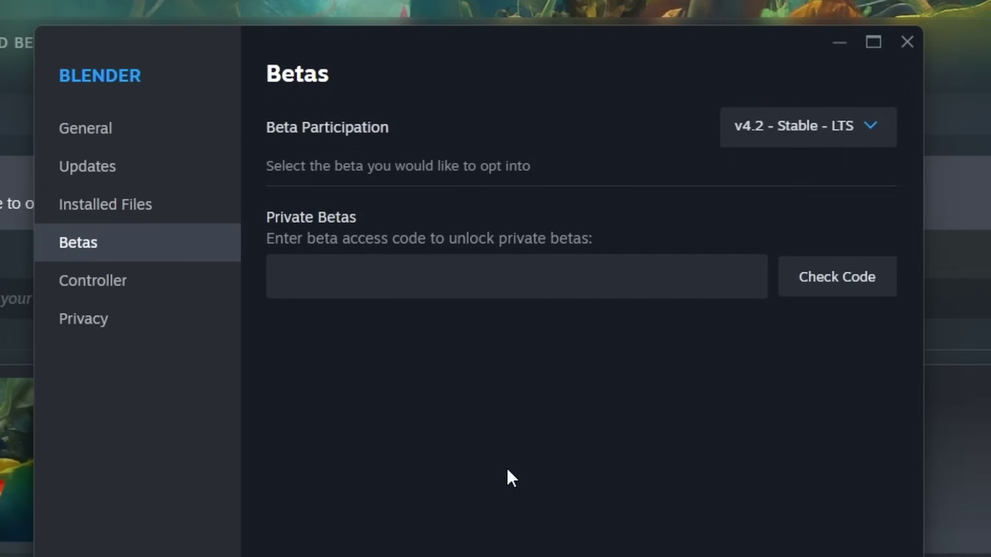
click(906, 43)
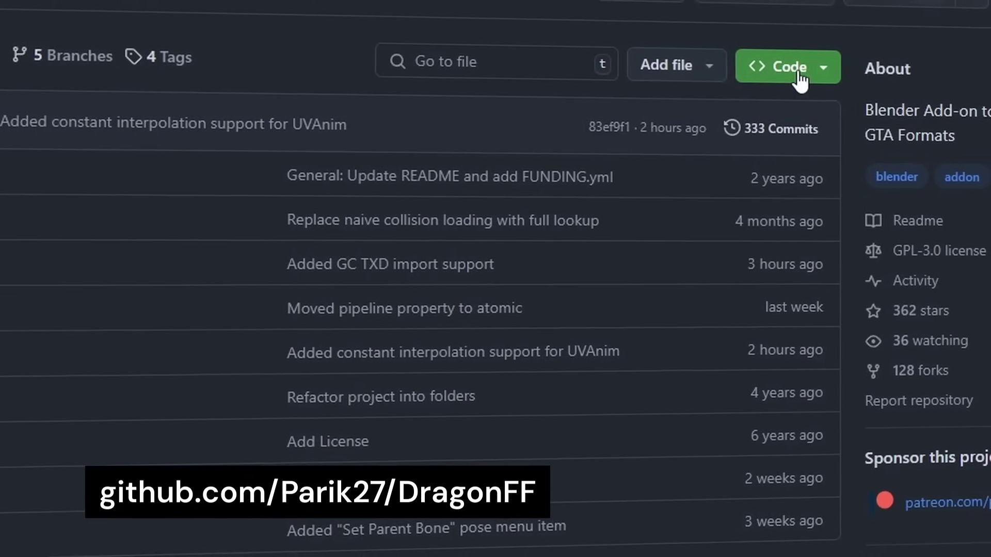
click(783, 81)
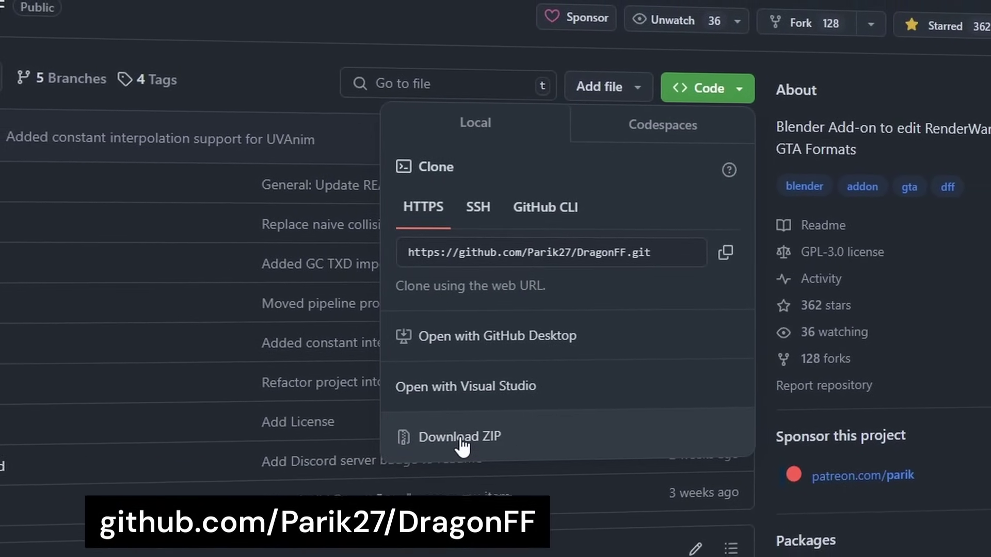
click(461, 437)
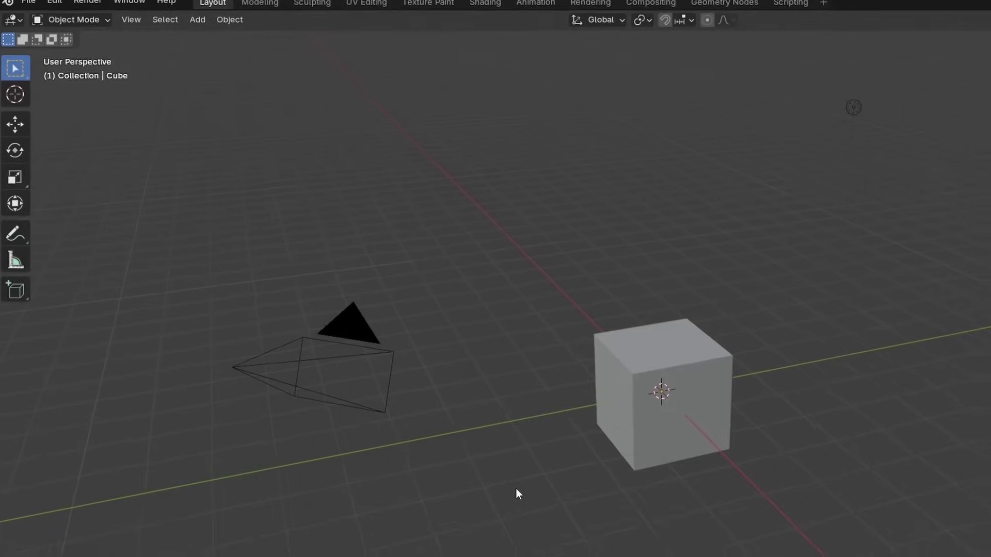
Step: In Add-ons preferences, show the Install from Disk options and expand the GTA DragonFF entry
click(62, 9)
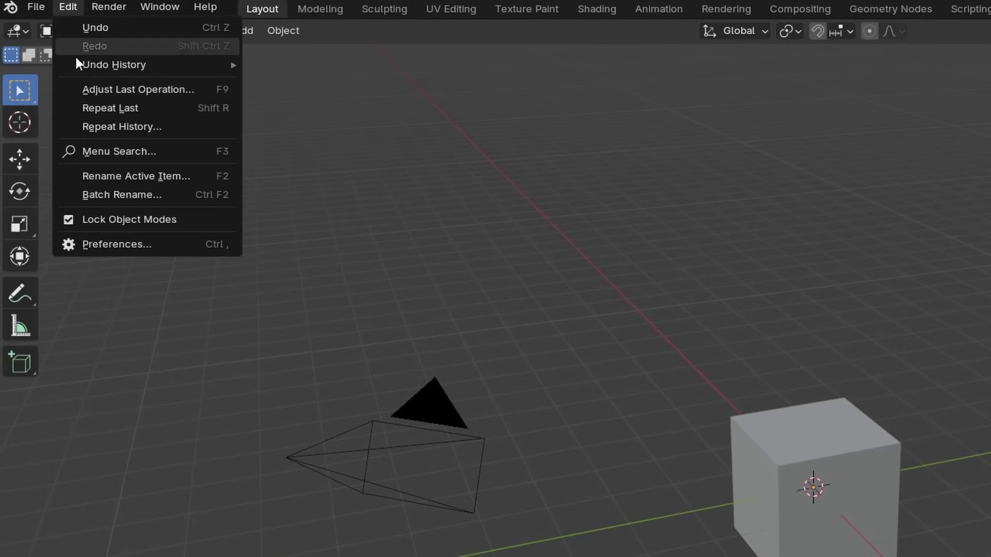
click(97, 245)
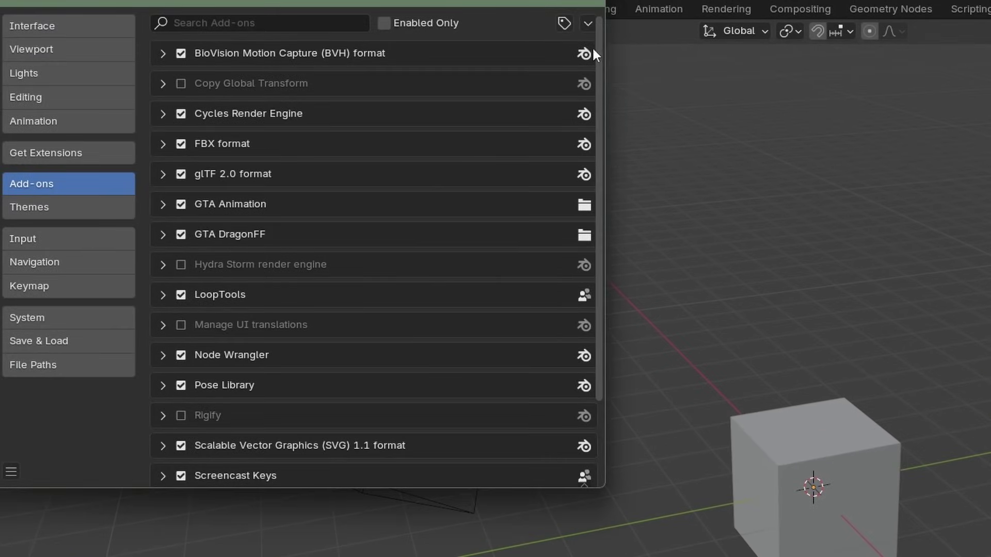
click(584, 27)
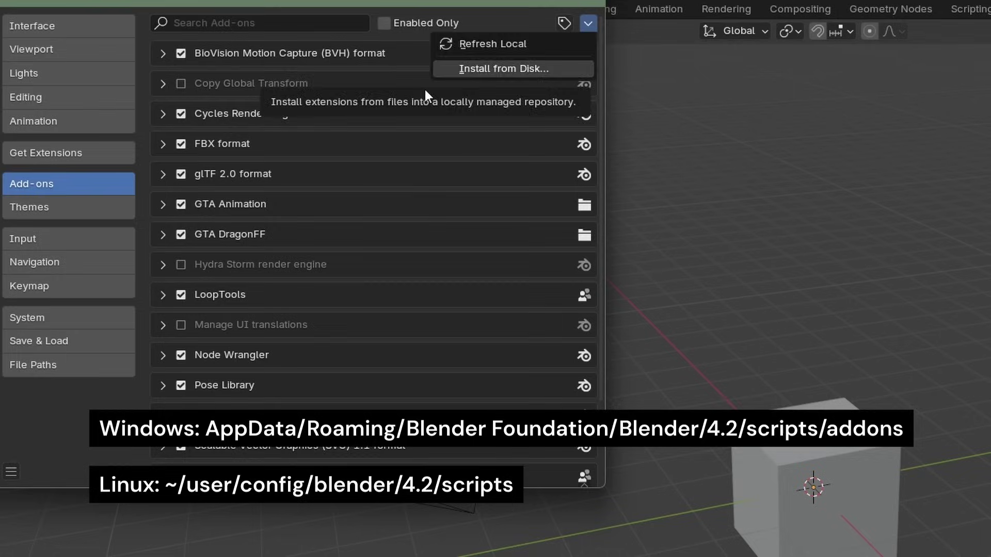
click(163, 235)
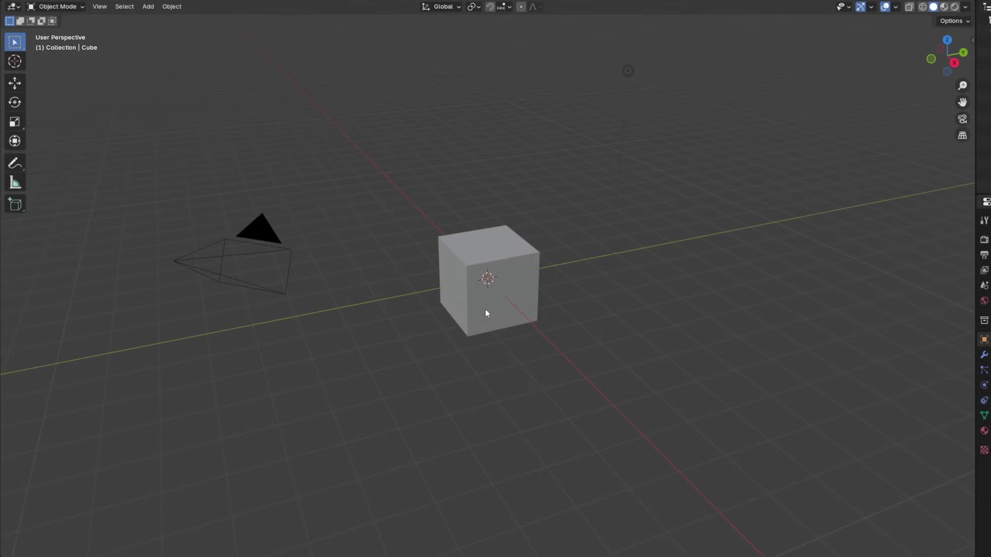
click(485, 313)
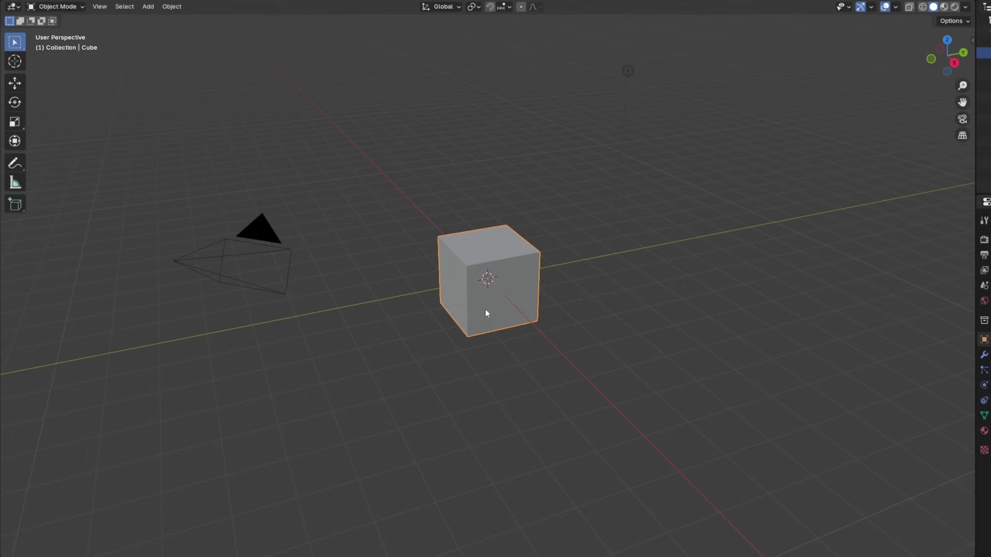
key(g)
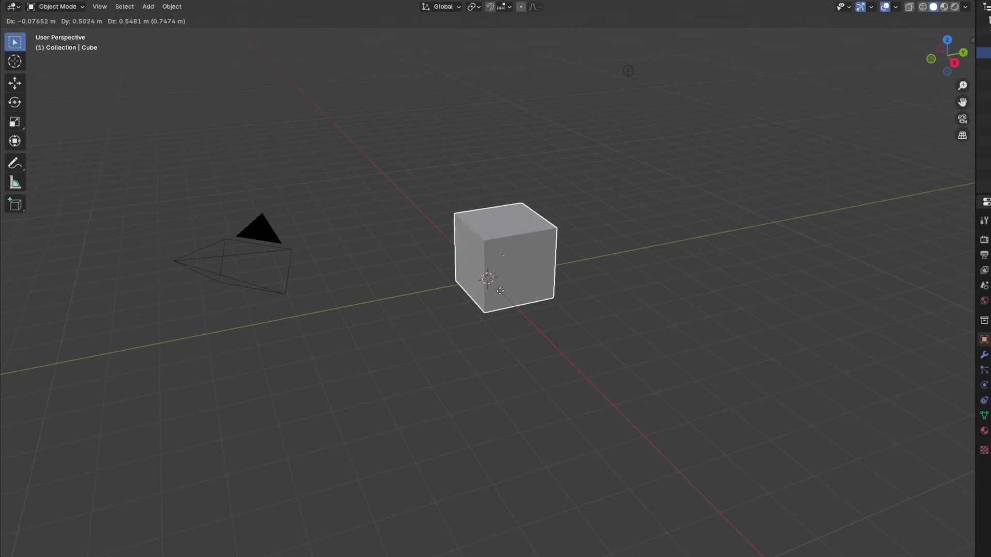
key(z)
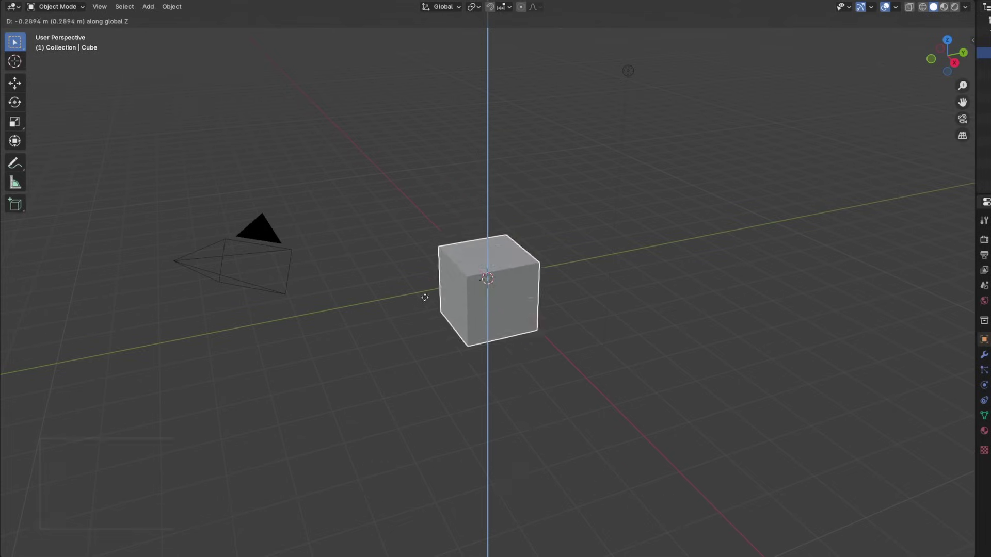
key(x)
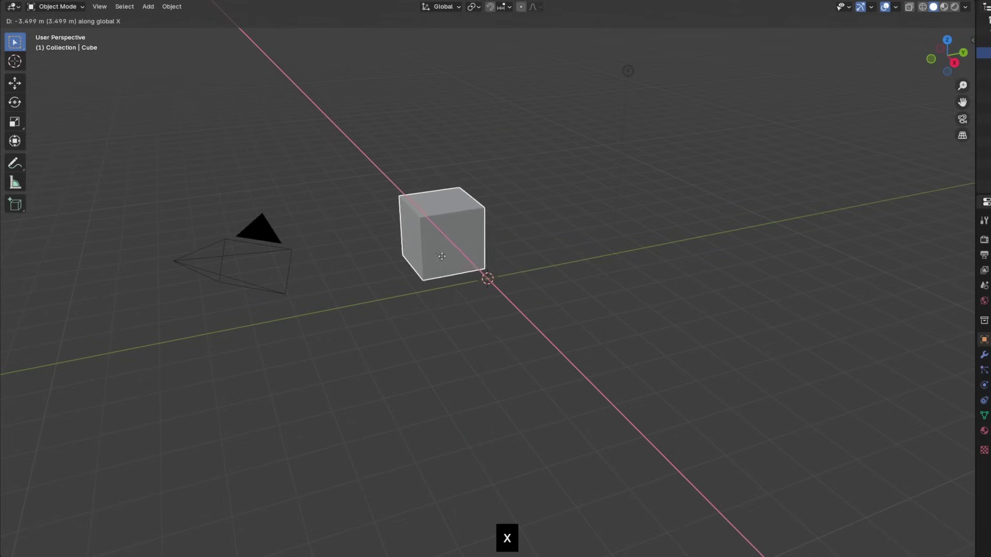
key(y)
key(z)
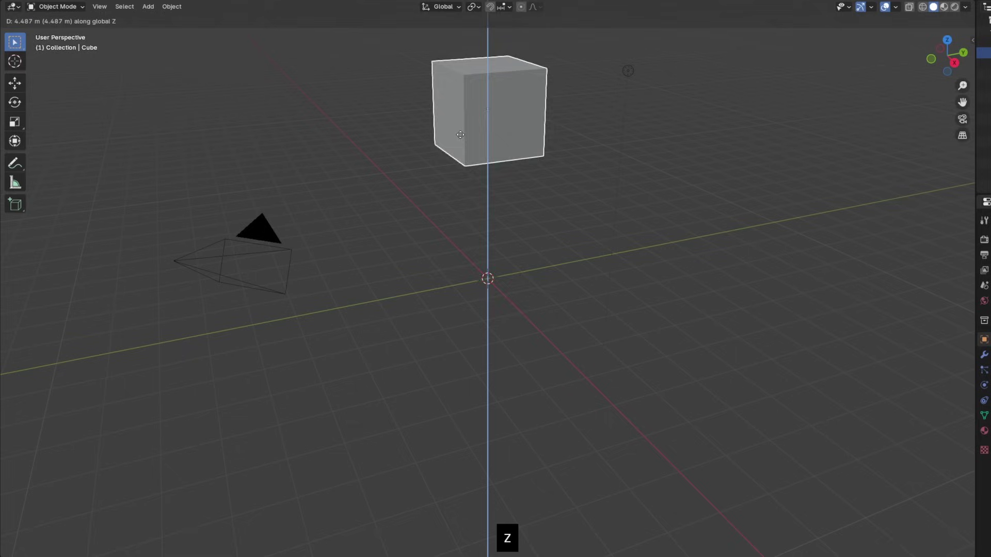
right_click(461, 262)
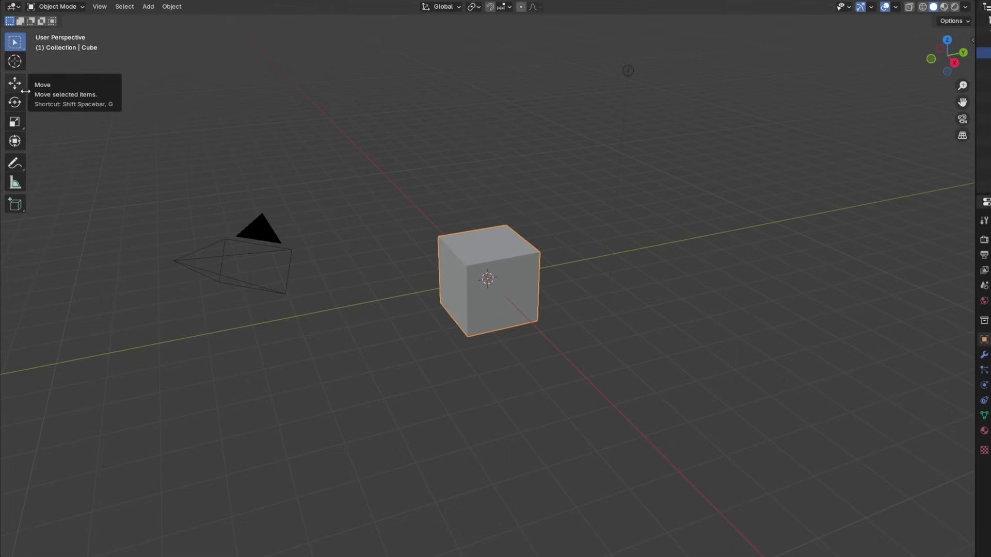
drag(24, 92, 45, 96)
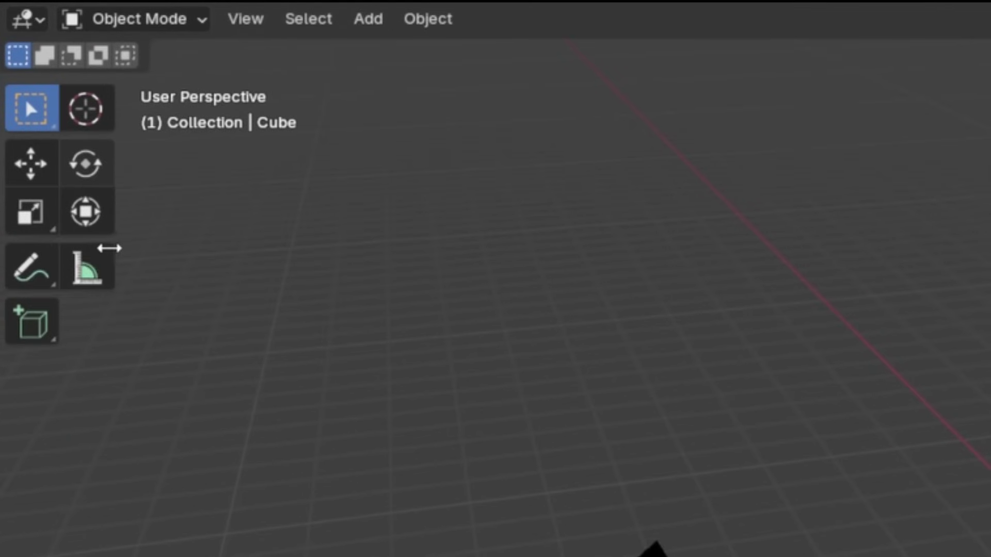
drag(109, 248, 180, 252)
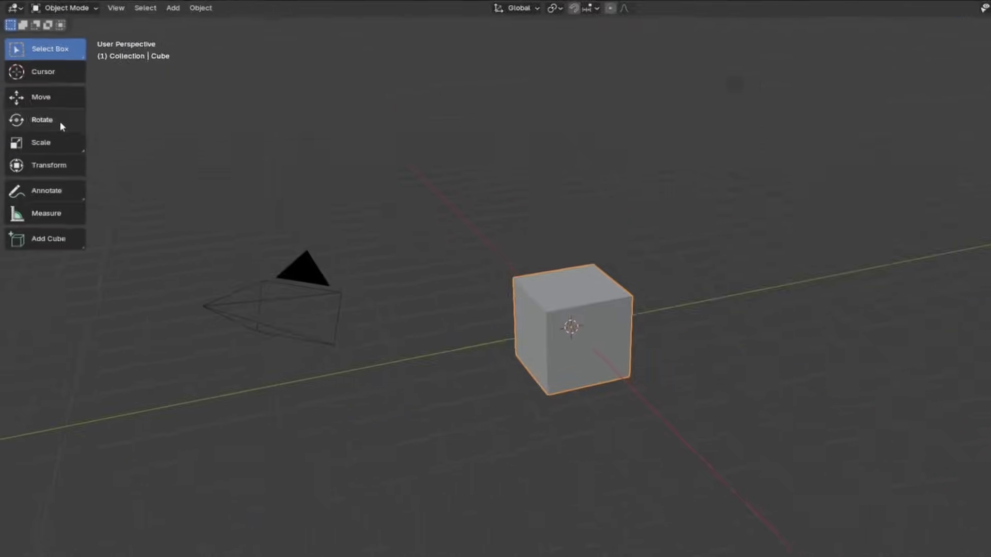
mouse_move(517, 282)
middle_down()
mouse_move(464, 280)
mouse_move(516, 279)
mouse_move(515, 328)
mouse_move(515, 274)
mouse_move(498, 288)
mouse_move(511, 274)
mouse_move(512, 285)
middle_up()
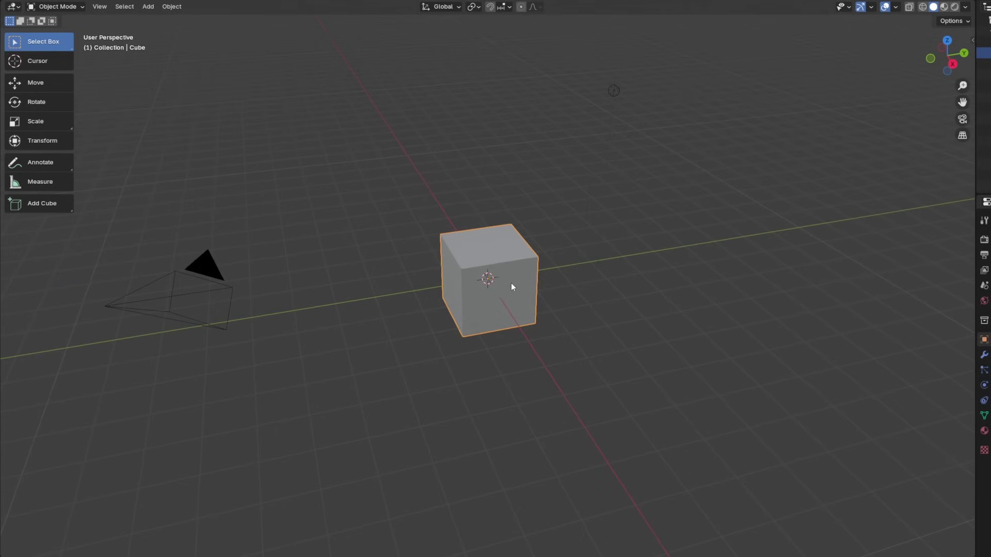
key(r)
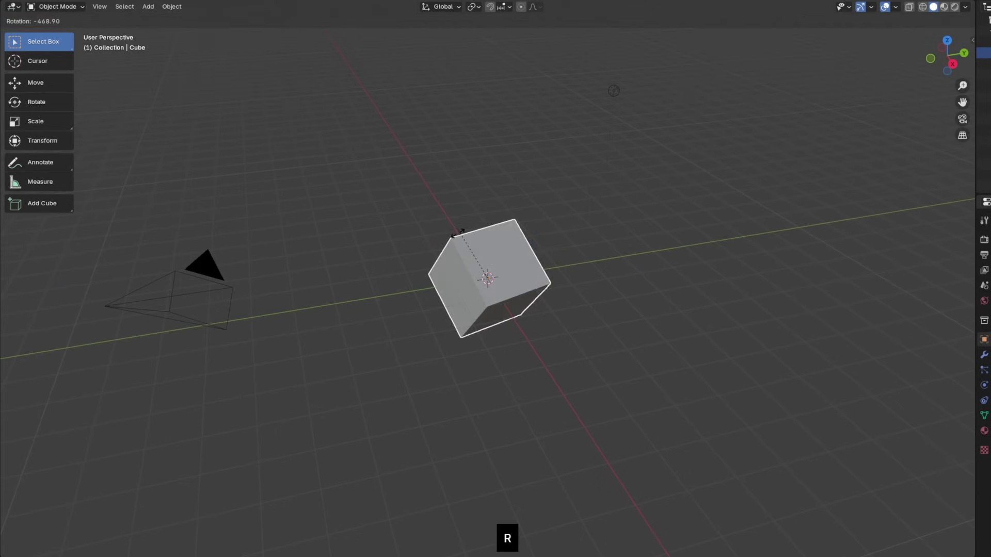
key(x)
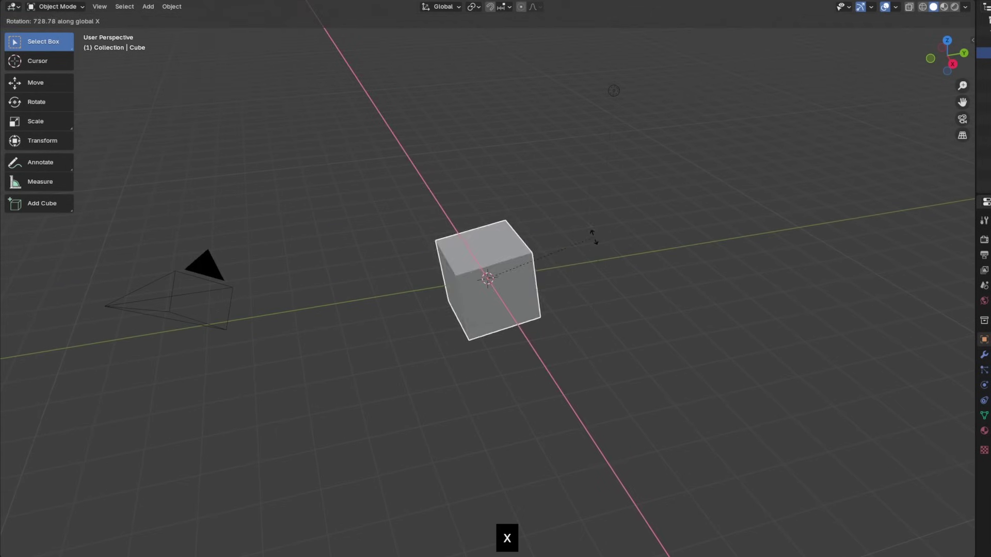
key(z)
key(y)
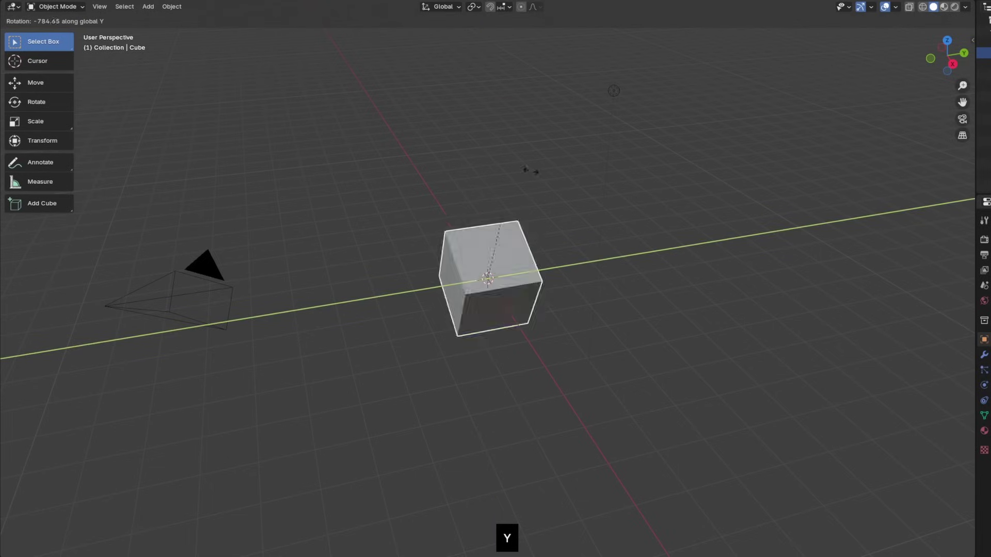
right_click(482, 153)
key(s)
key(x)
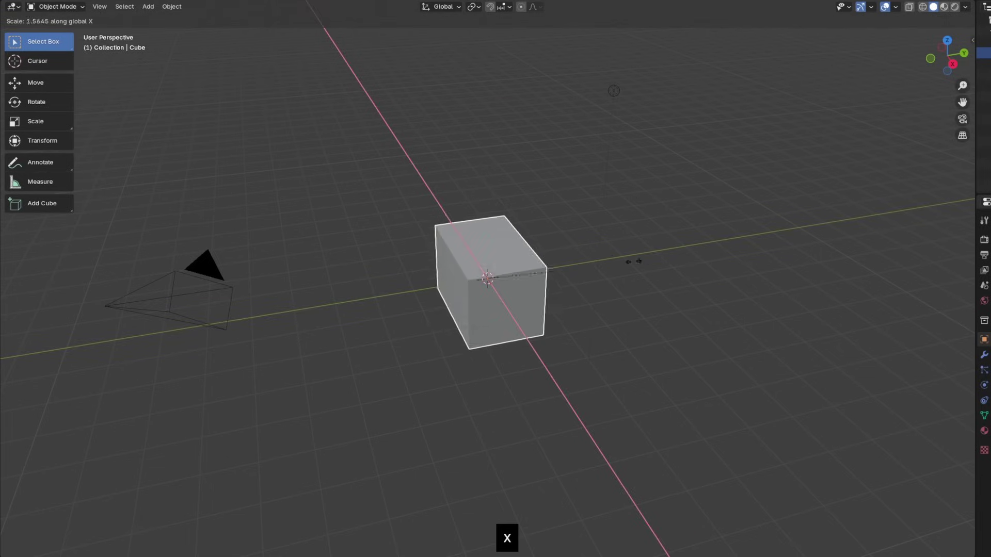
key(z)
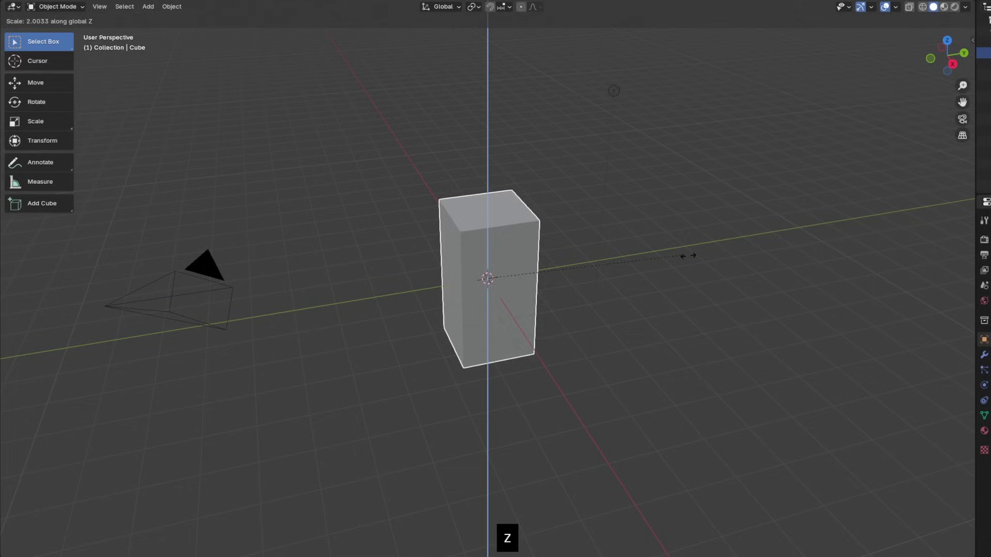
key(y)
key(s)
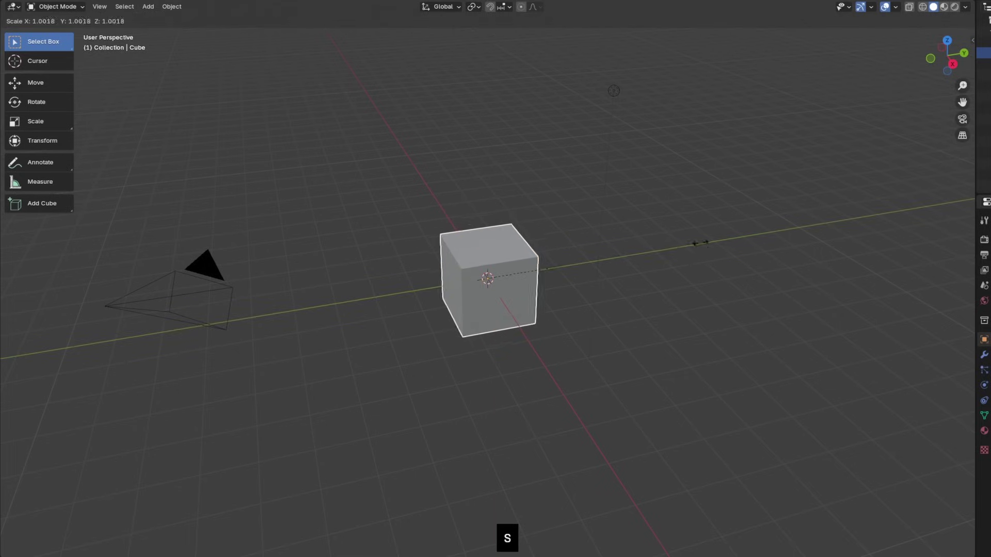
right_click(291, 341)
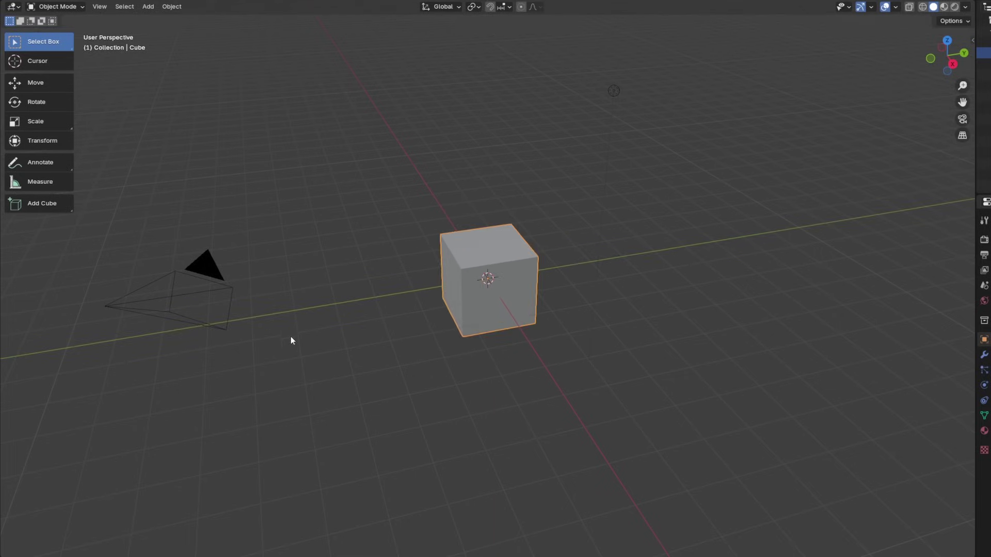
click(371, 312)
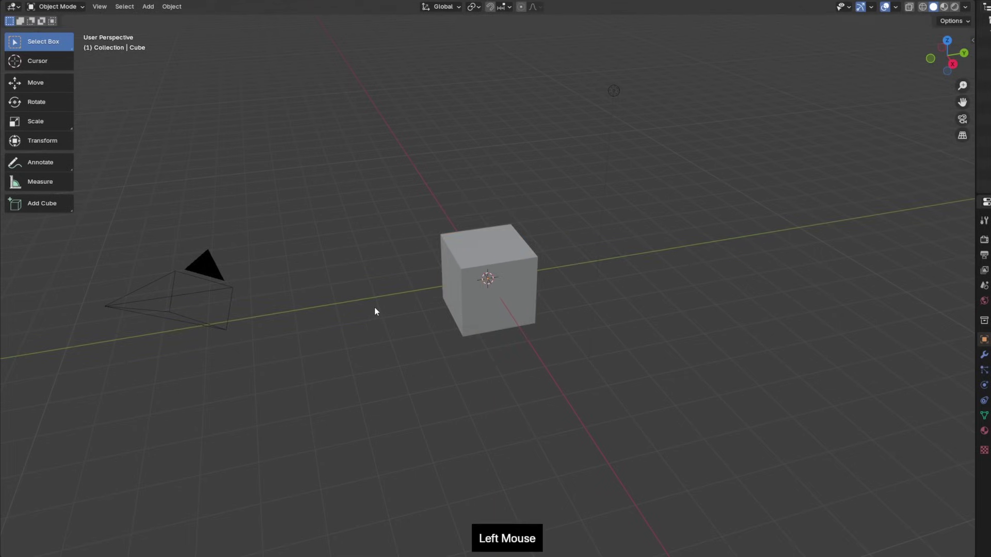
key(KP_1)
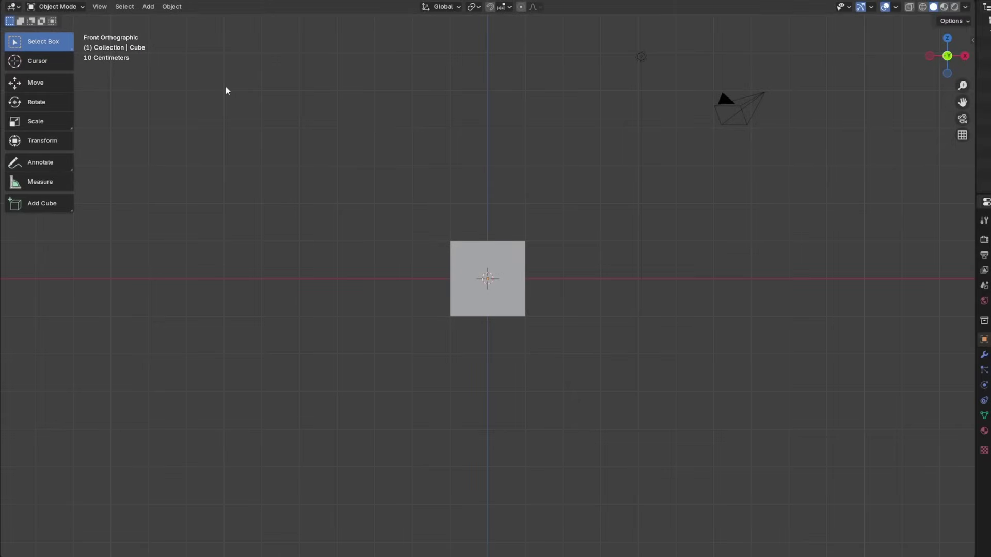
key(ctrl+KP_1)
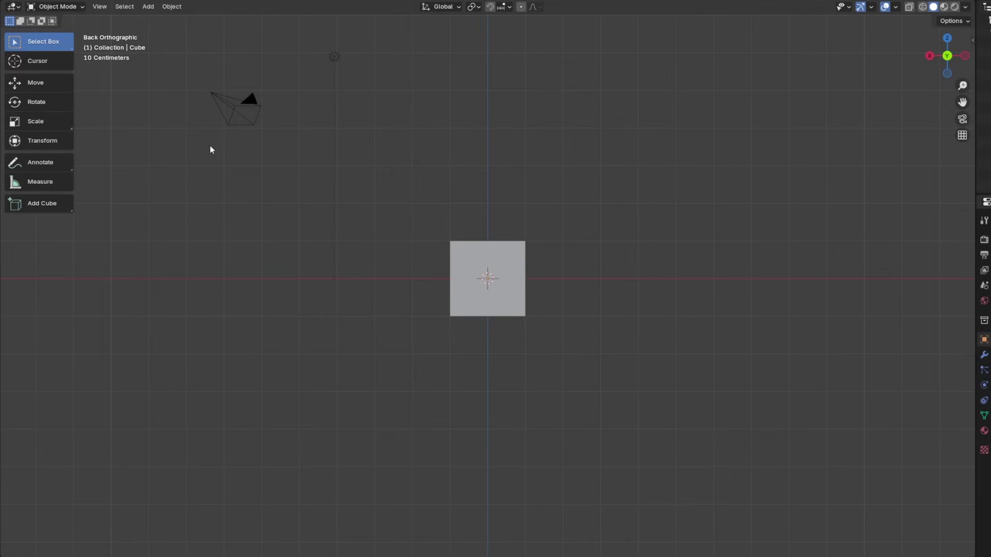
key(KP_3)
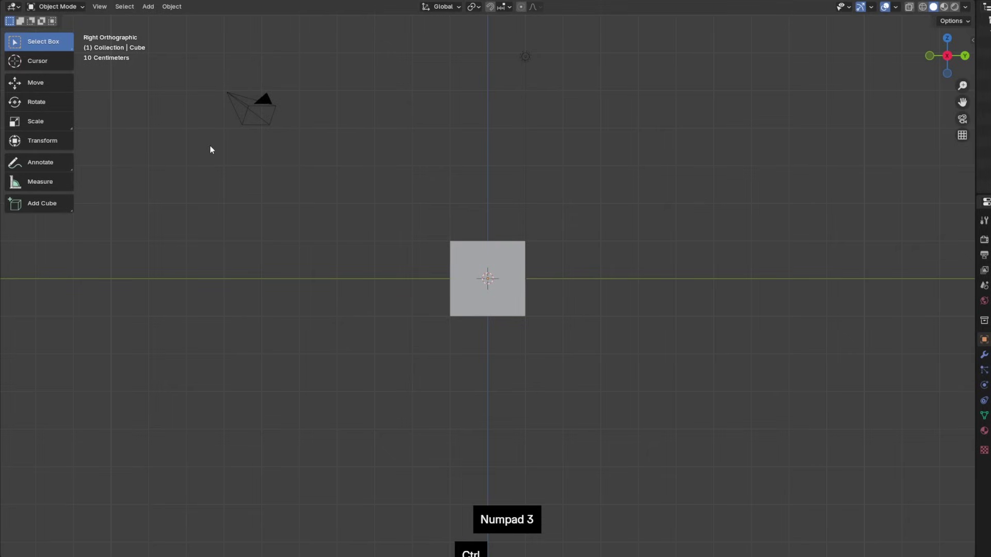
key(ctrl+KP_3)
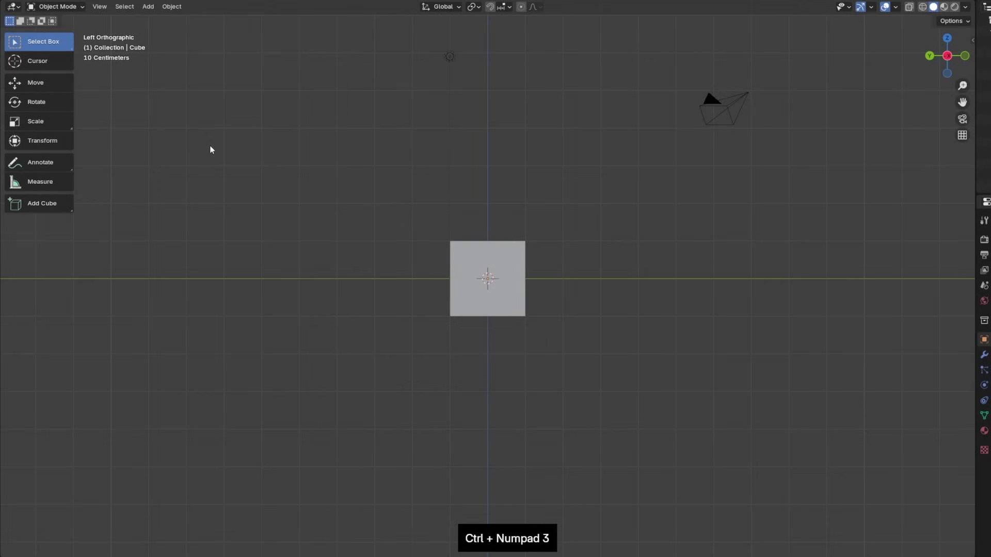
key(KP_3)
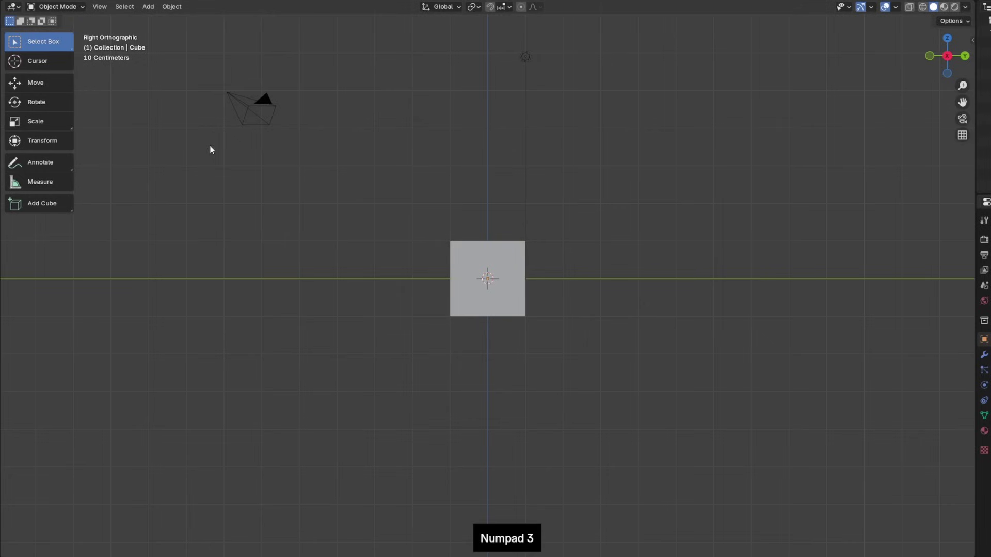
key(KP_7)
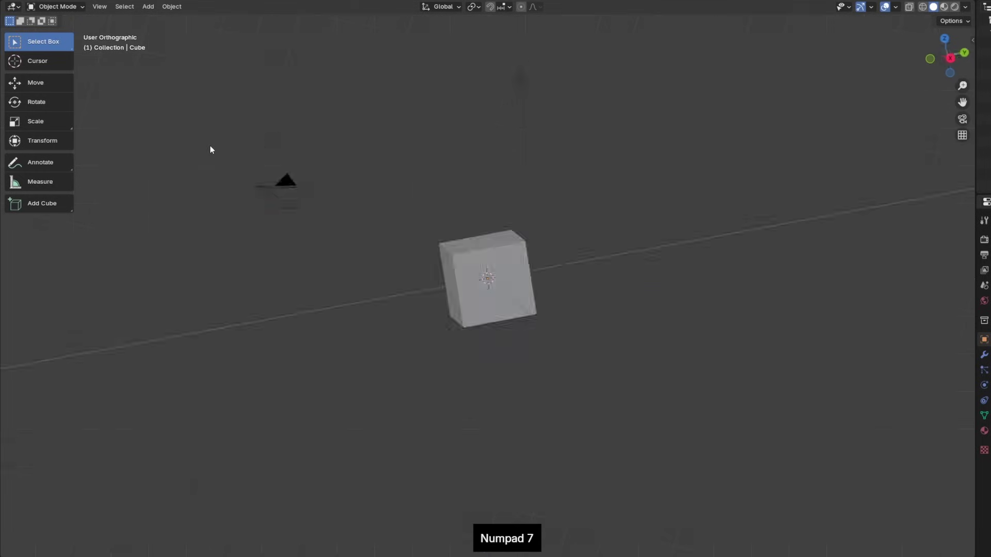
key(ctrl+KP_7)
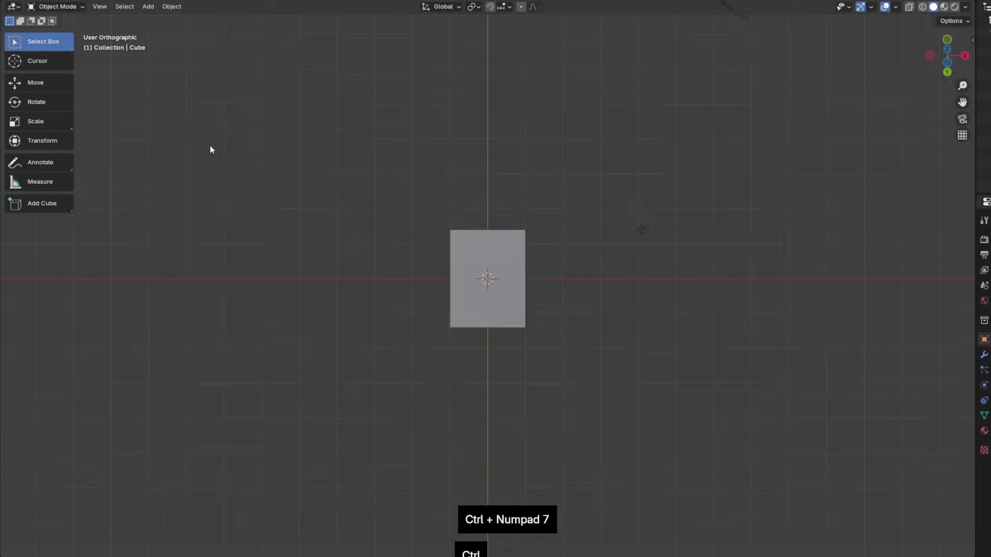
drag(210, 149, 351, 376)
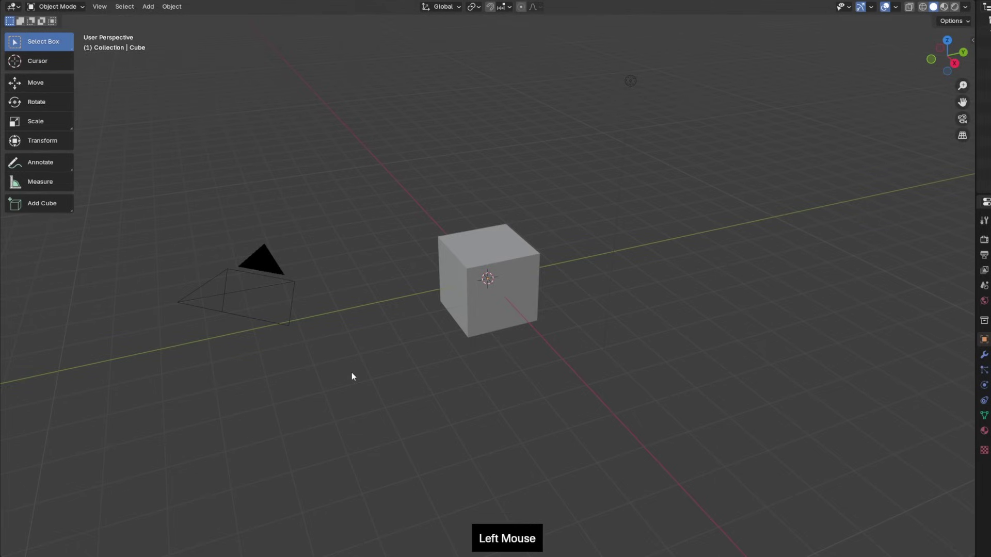
Step: Select the cube and try moving and rotating it, cancelling both
click(459, 310)
key(g)
right_click(425, 235)
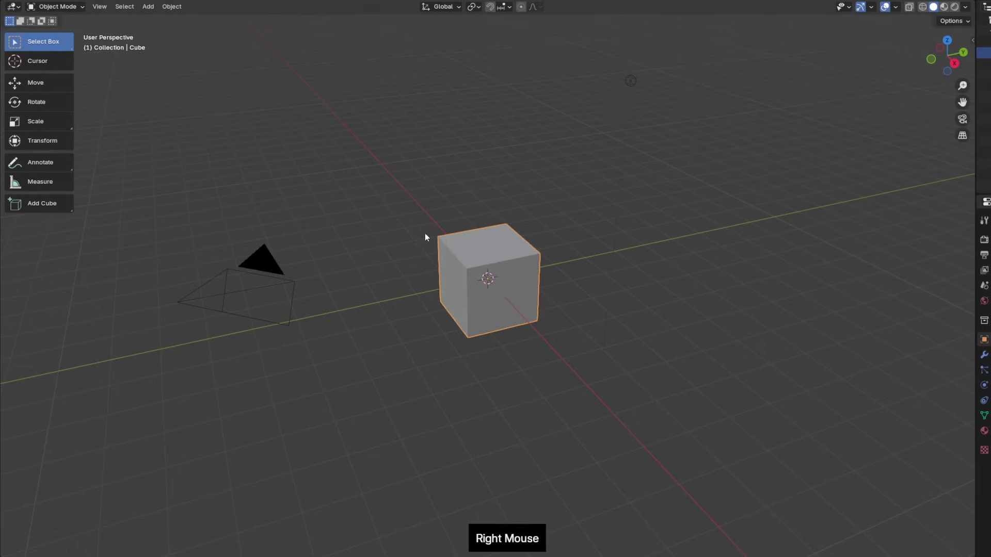
key(r)
right_click(309, 280)
Step: Select all objects and delete the cube, camera and light
click(404, 333)
key(a)
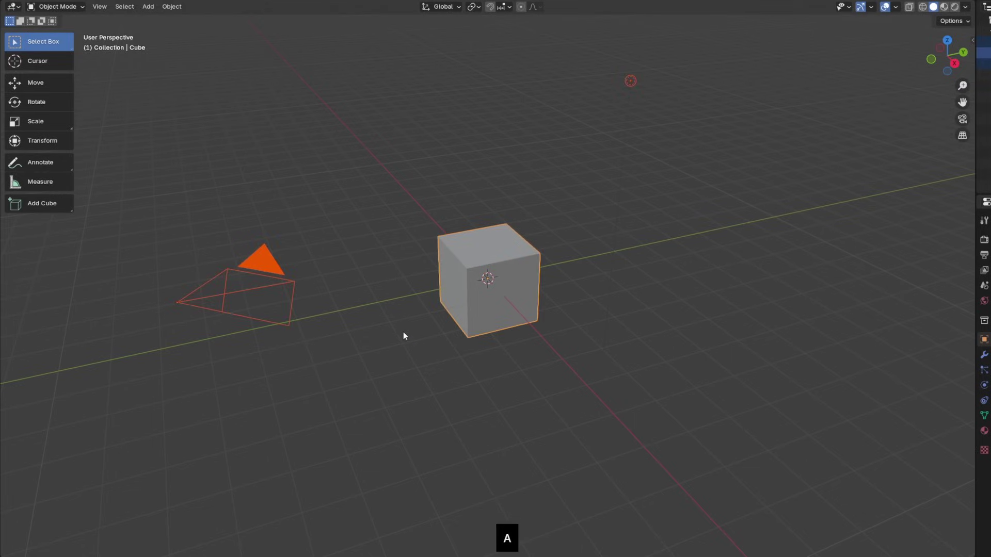
key(x)
click(397, 335)
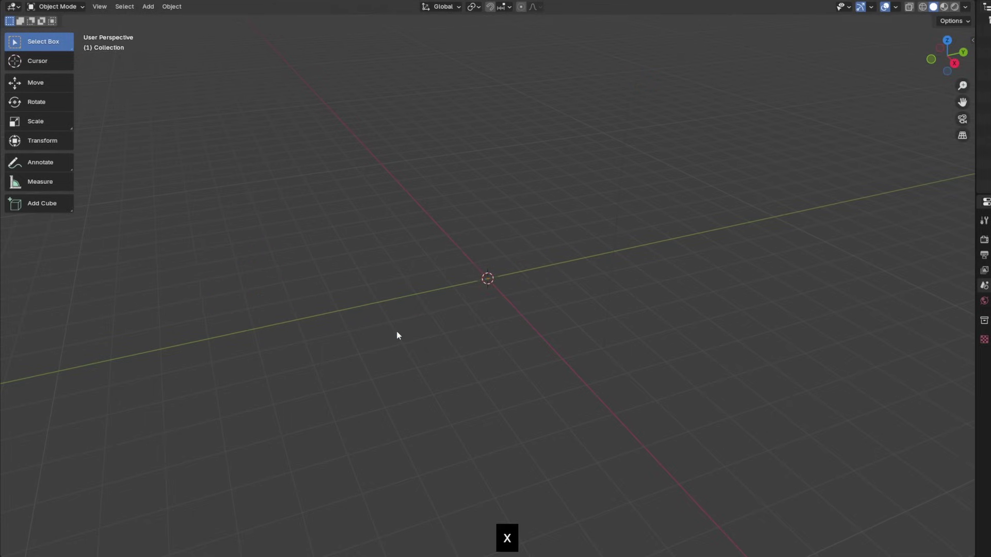
scroll(420, 331, up, 1)
click(429, 329)
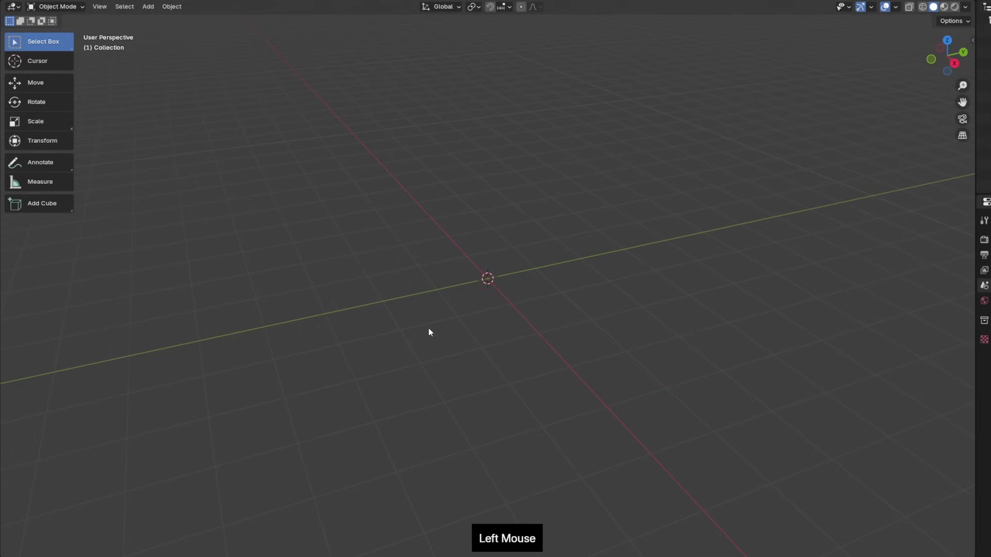
Step: Add a Plane mesh from the Shift+A Mesh menu at the world origin
key(shift+a)
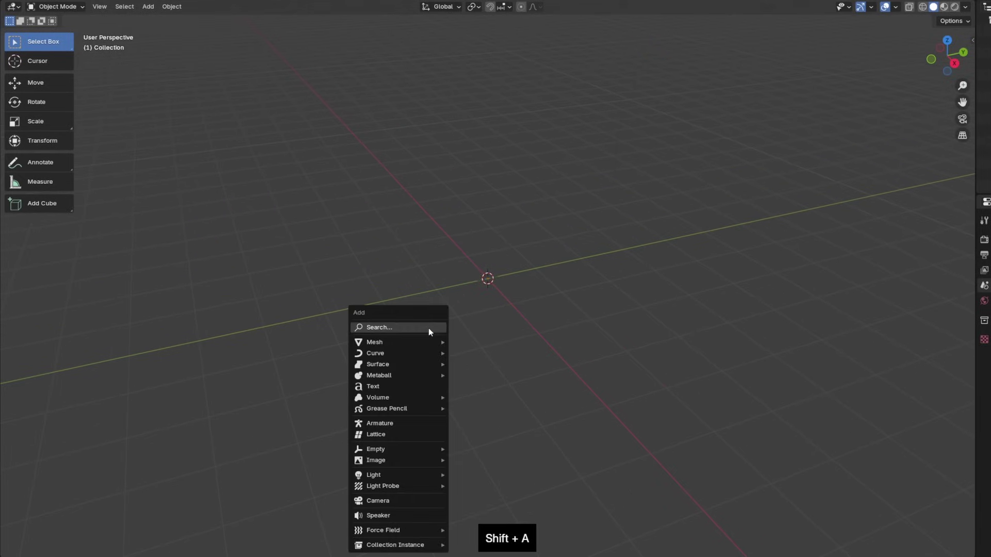
mouse_move(428, 345)
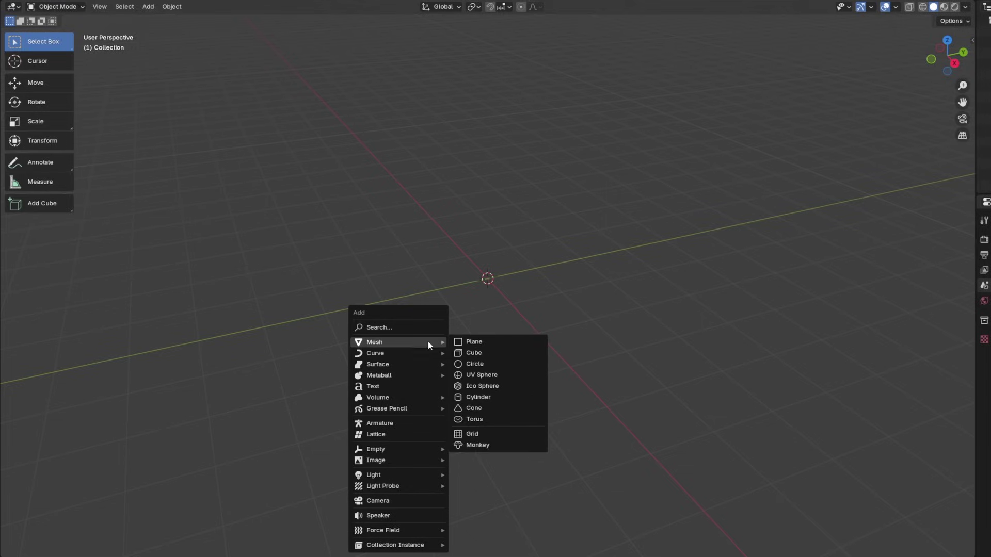
click(478, 342)
scroll(484, 304, up, 2)
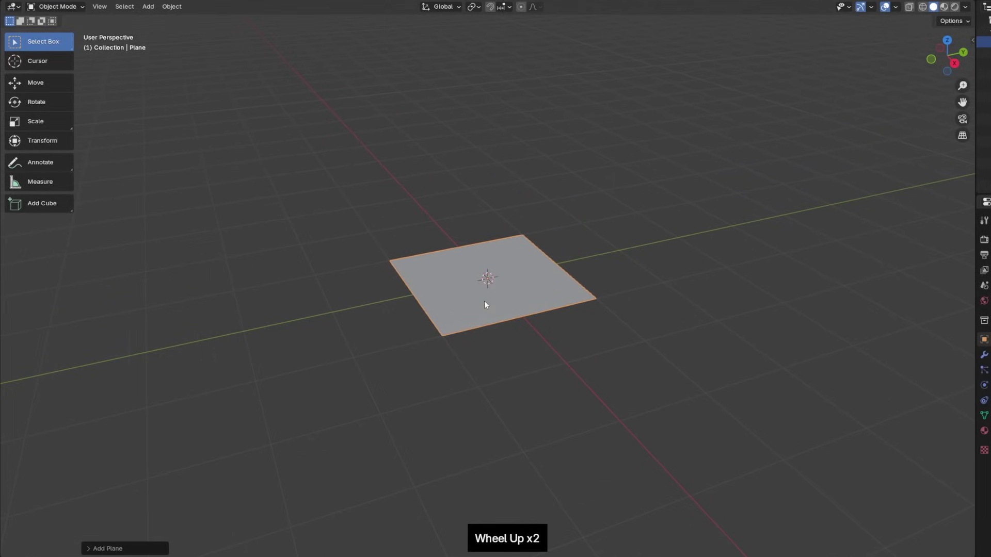
Step: From the front view, rotate the plane 90° about the X axis
key(KP_1)
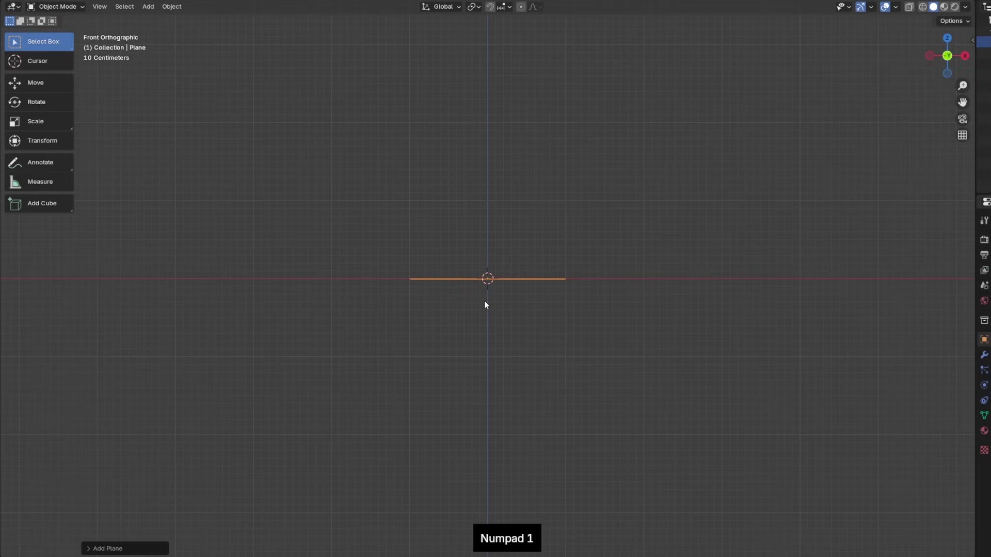
key(r)
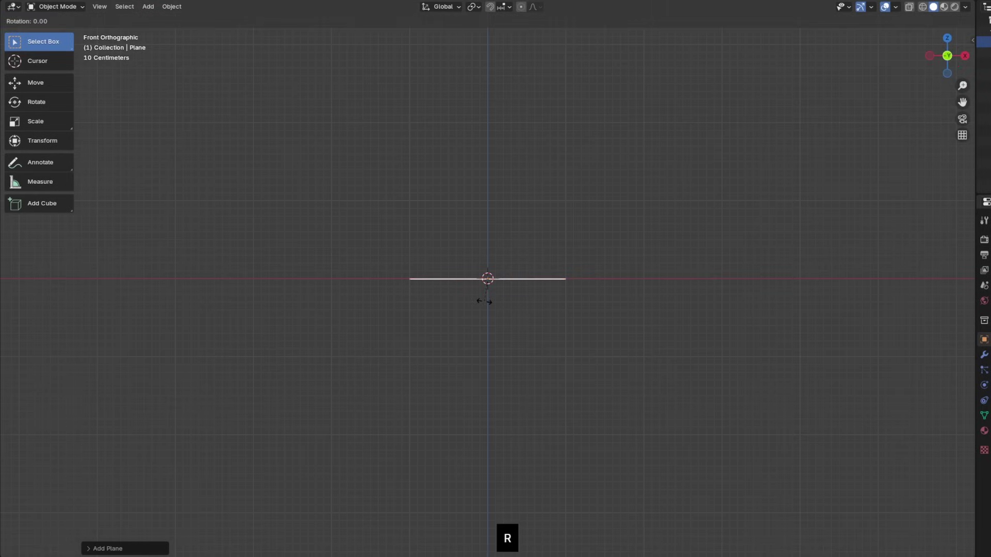
text(z)
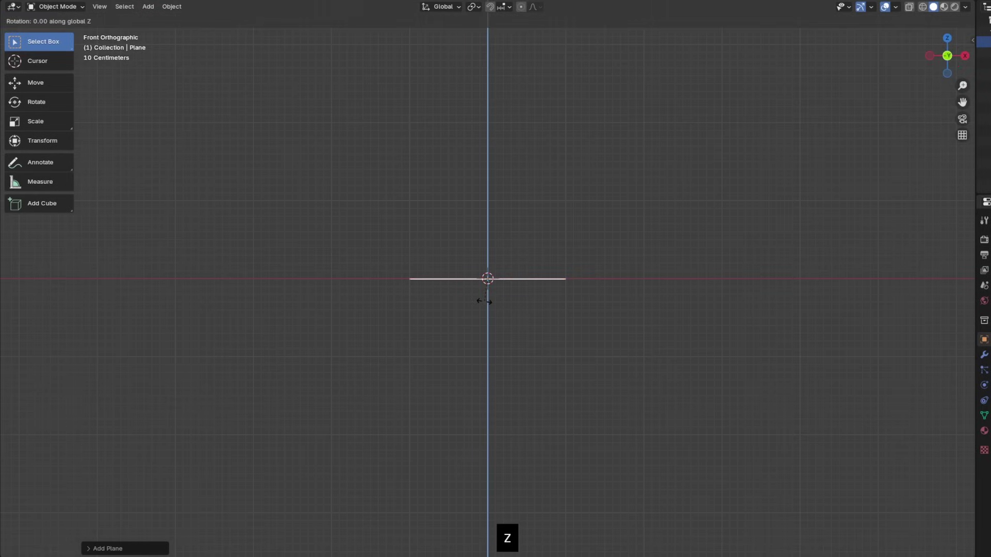
text(90x)
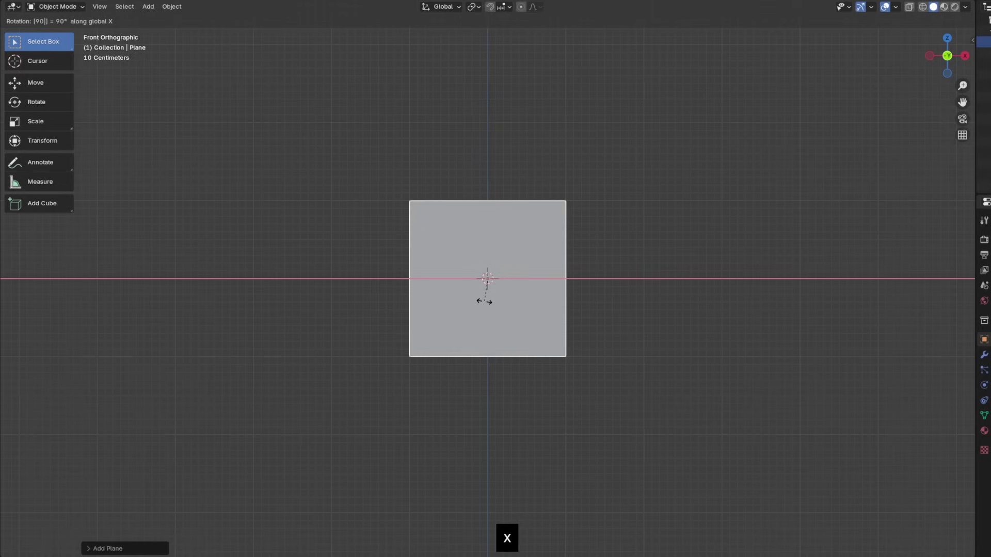
key(BackSpace)
key(BackSpace)
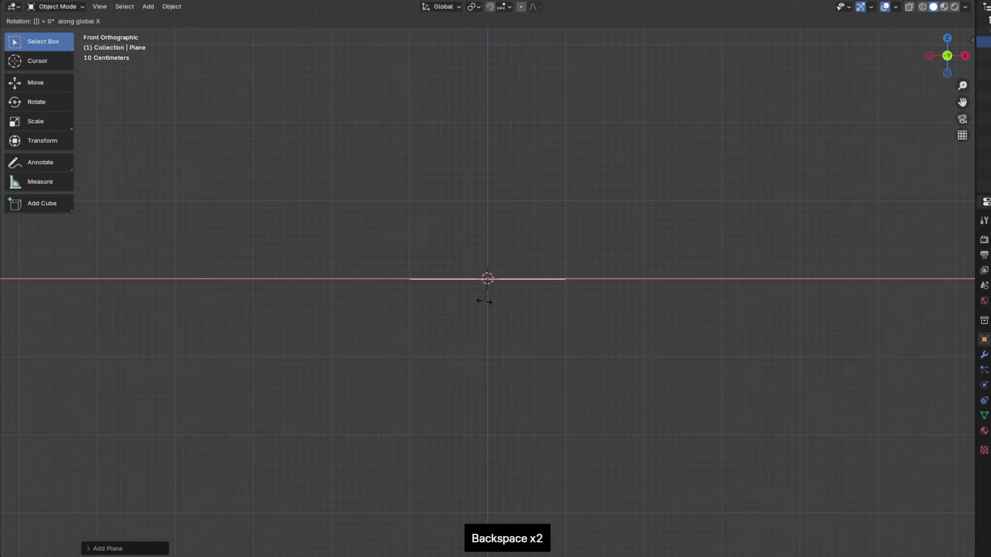
text(90)
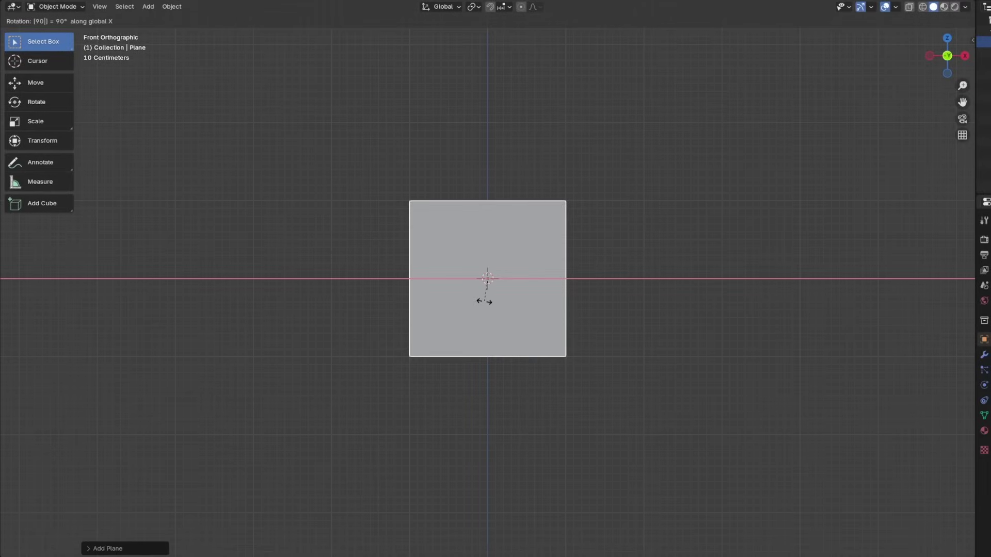
key(Return)
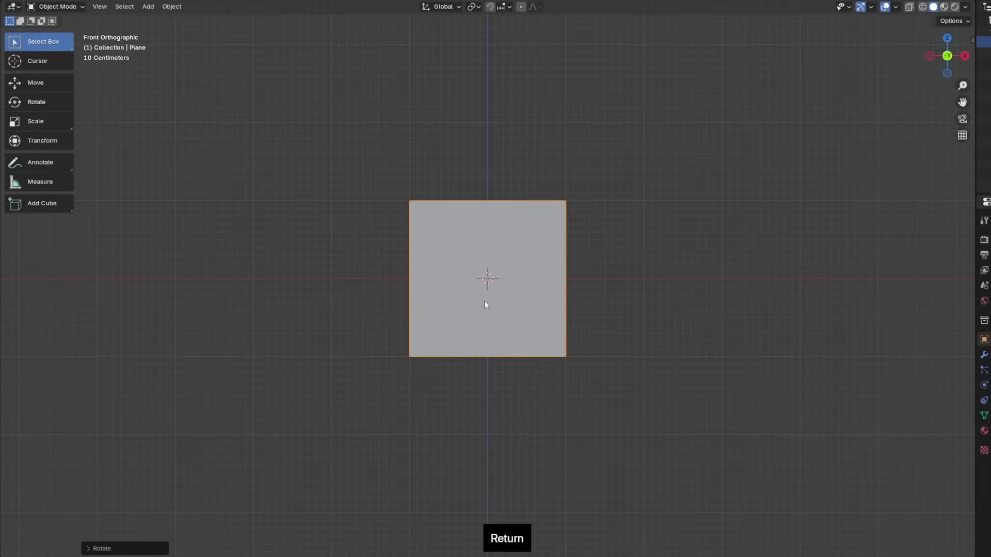
Step: Switch the plane from Object Mode to Edit Mode
scroll(484, 304, up, 4)
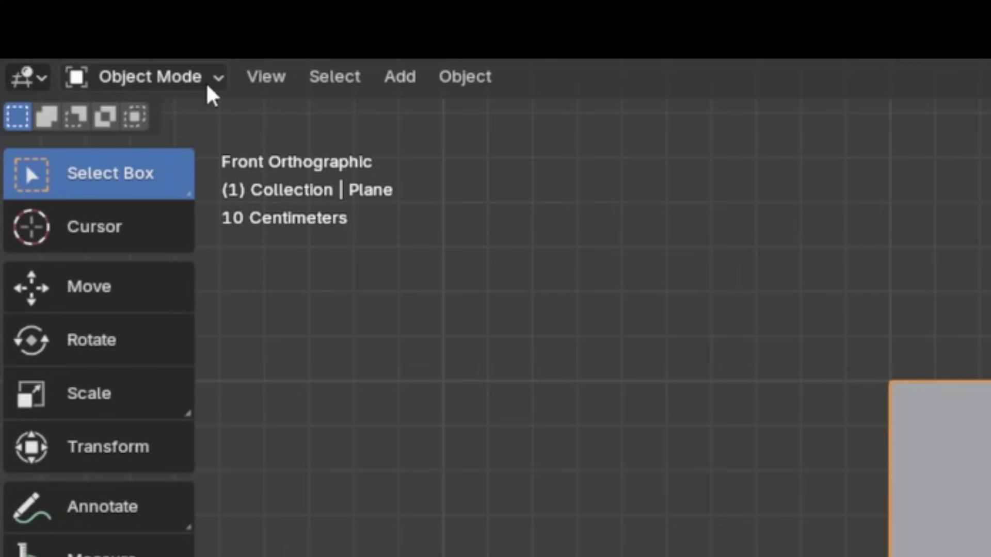
click(79, 8)
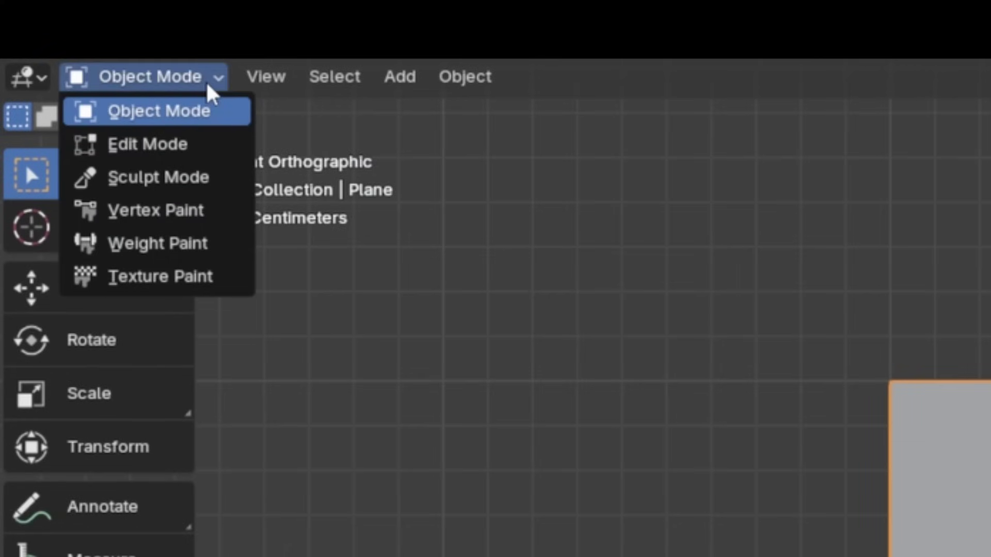
click(203, 76)
click(204, 76)
click(147, 144)
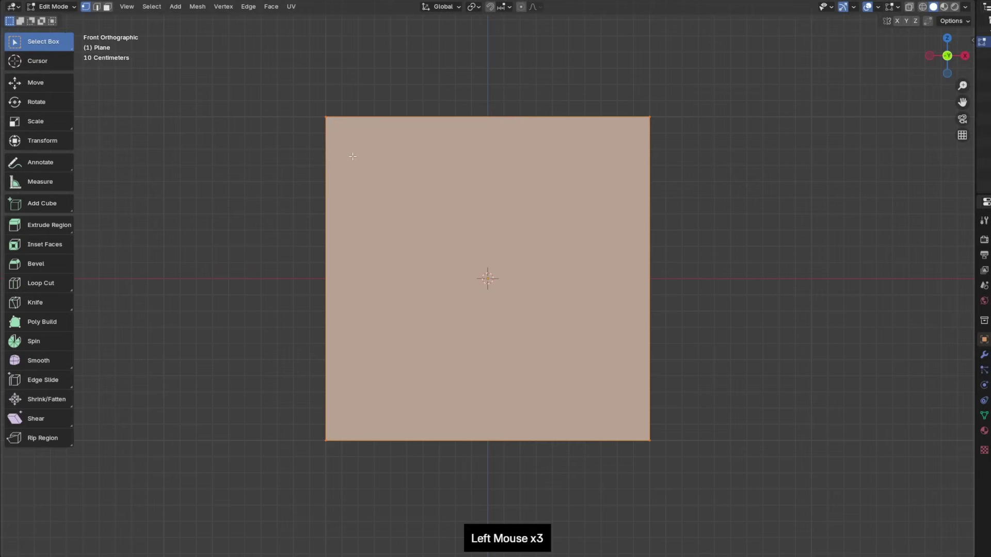
Step: Select the top-left corner vertex and test moving, rotating and scaling it, cancelling each
click(351, 155)
drag(315, 136, 345, 100)
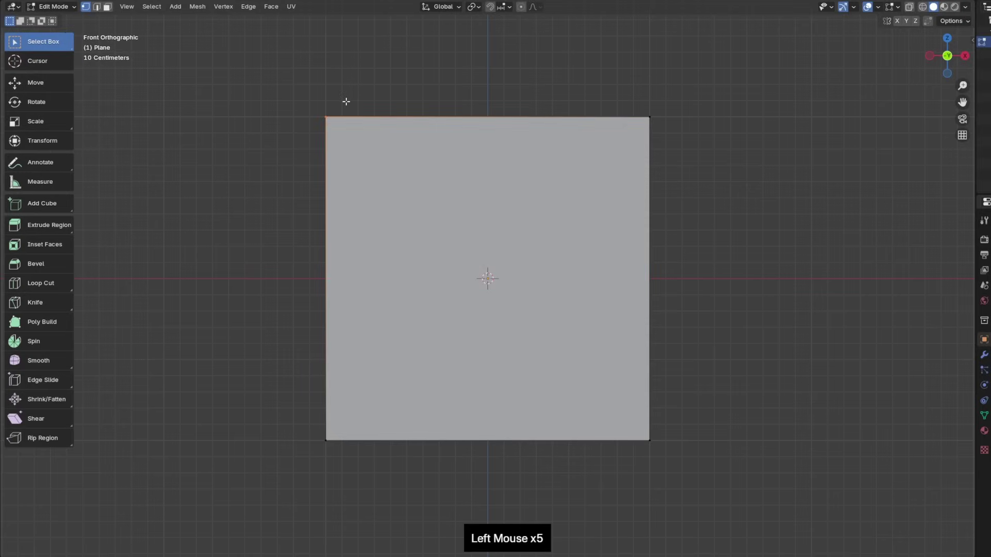
drag(555, 146, 683, 92)
click(651, 447)
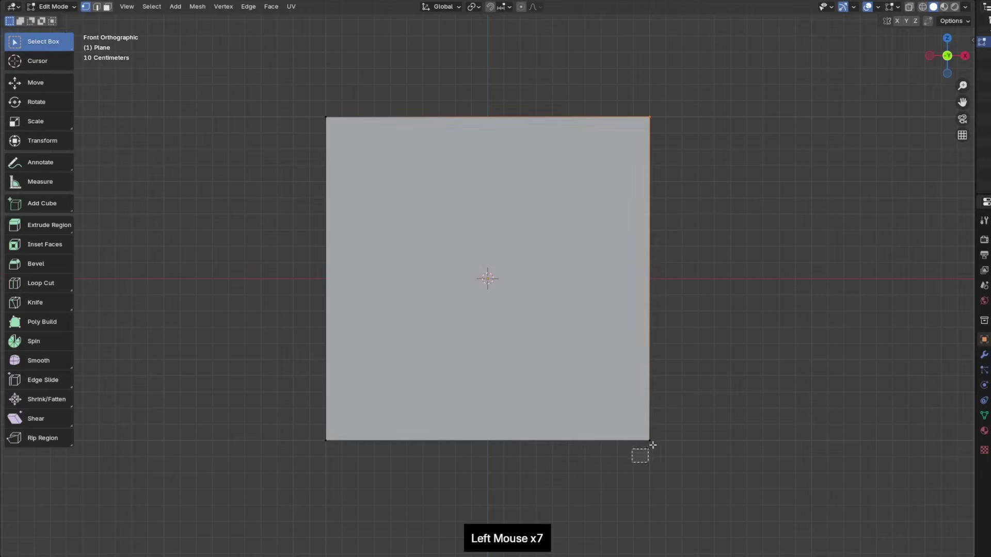
key(g)
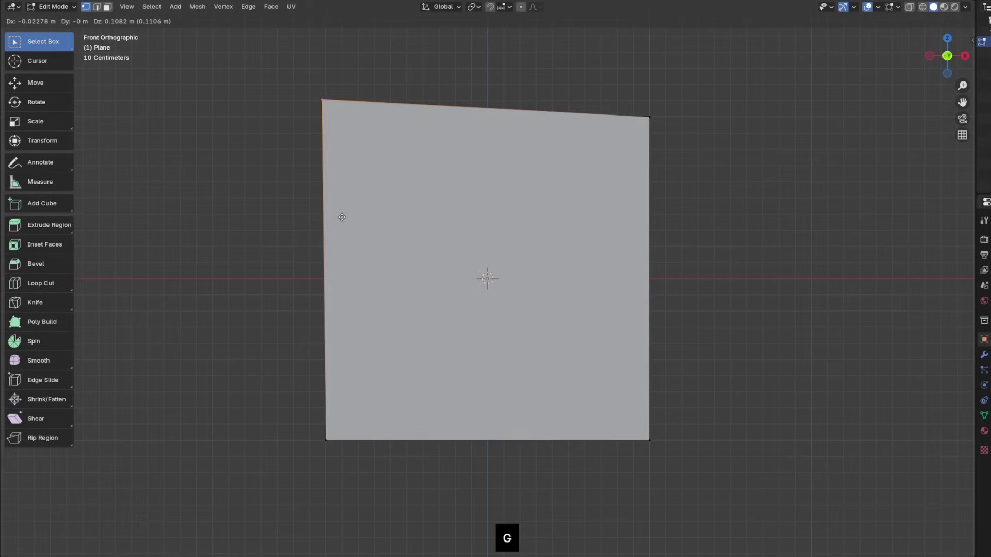
right_click(343, 215)
key(r)
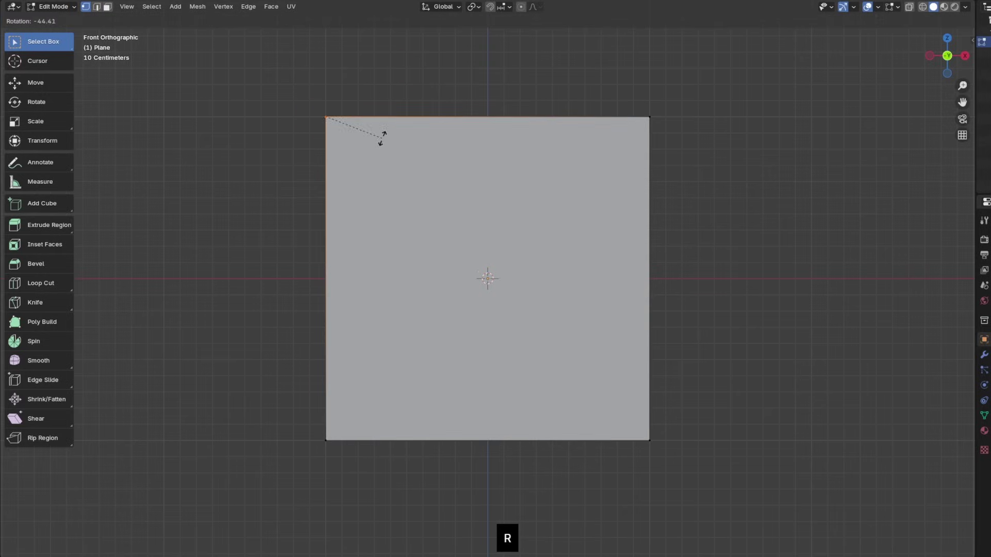
right_click(382, 137)
key(s)
right_click(273, 155)
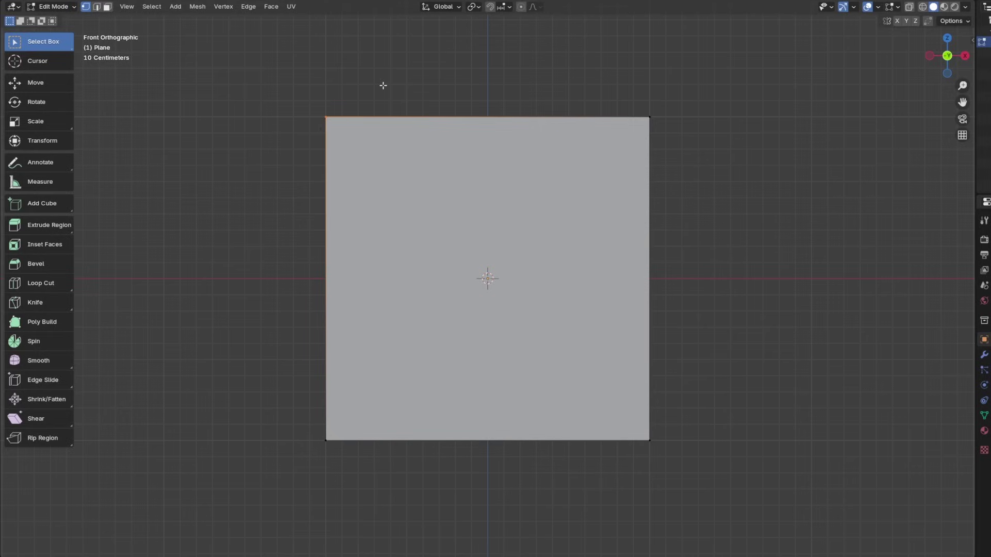
Step: Switch to face select and box-select the plane's bottom vertices
click(374, 148)
key(3)
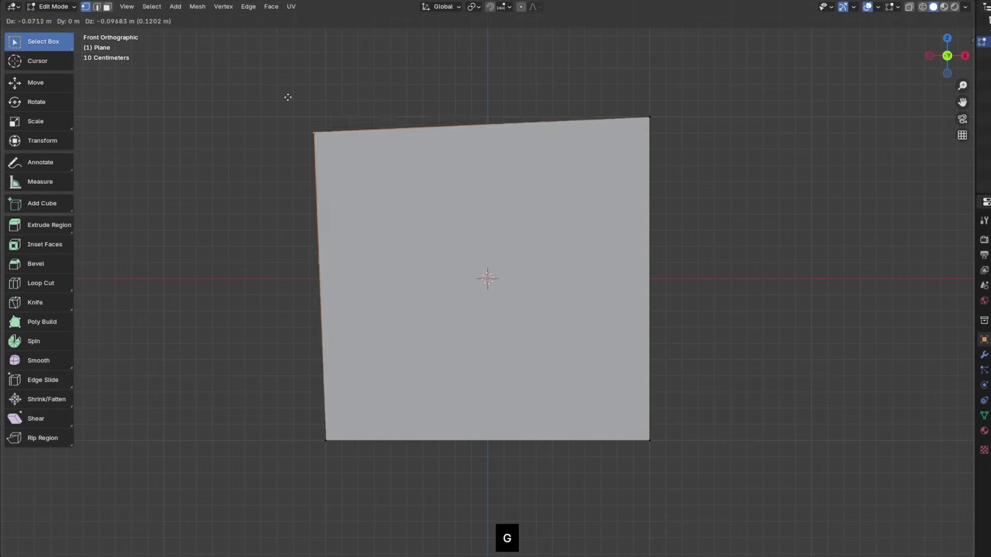
right_click(289, 96)
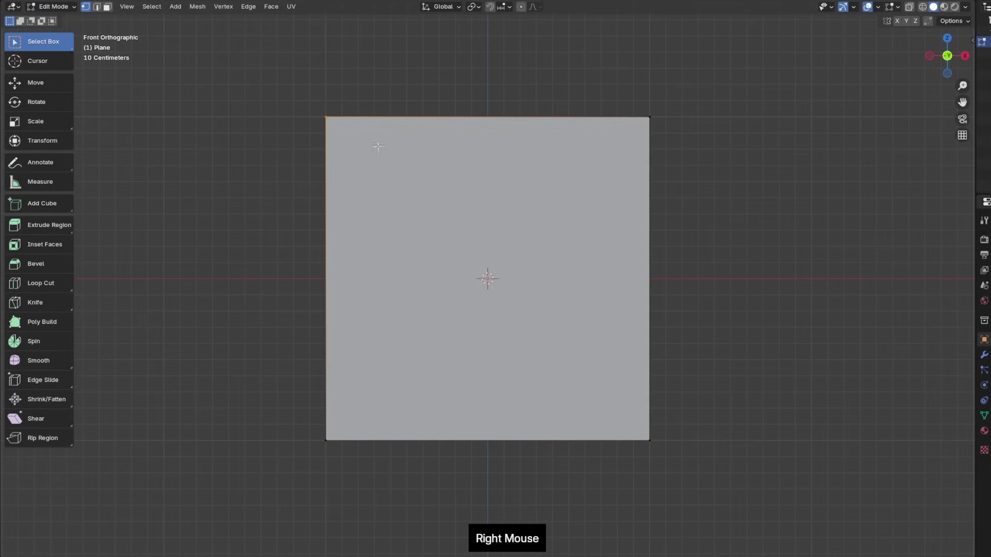
drag(307, 471, 717, 380)
Step: Delete the bottom vertices, leaving only the plane's top edge
key(x)
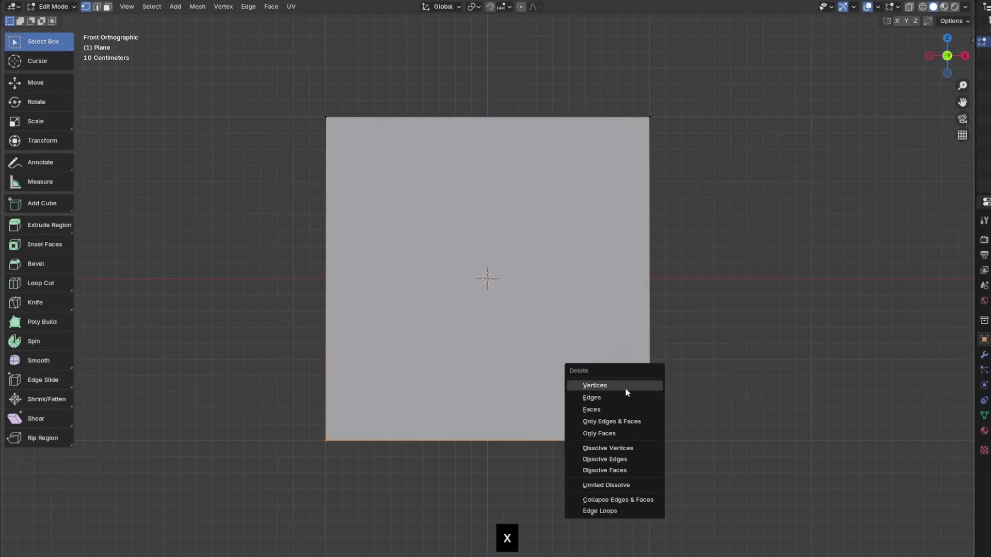
click(622, 385)
drag(302, 155, 655, 85)
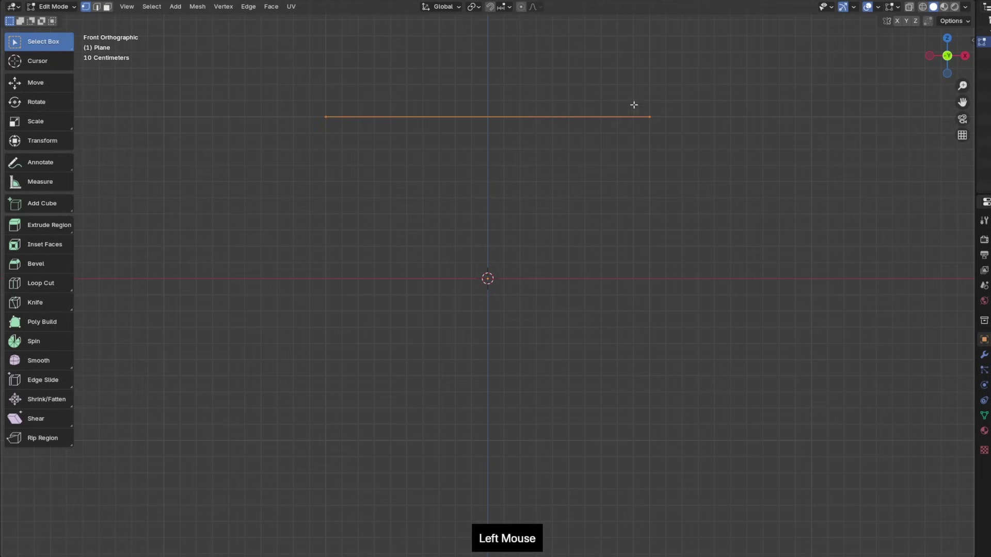
key(2)
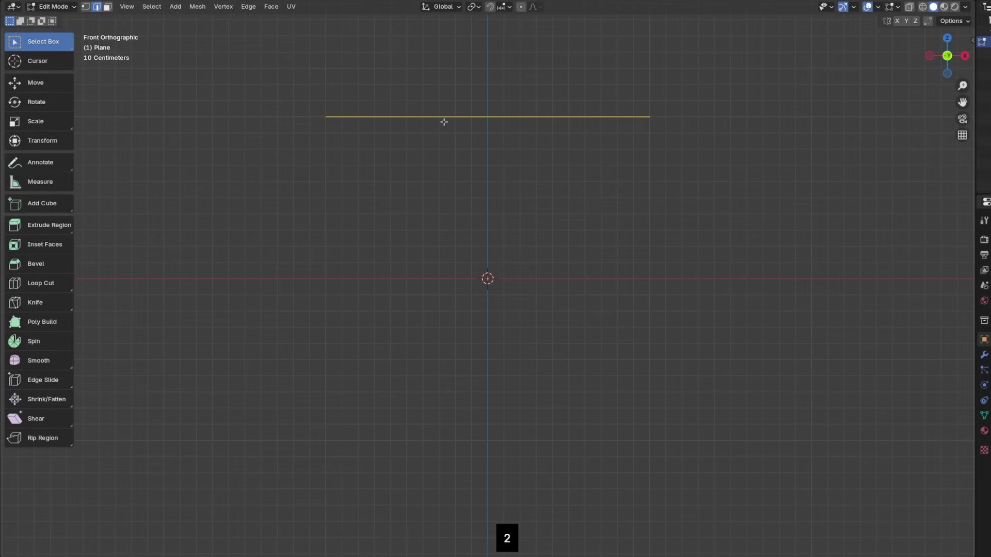
key(g)
right_click(462, 110)
click(468, 114)
double_click(435, 163)
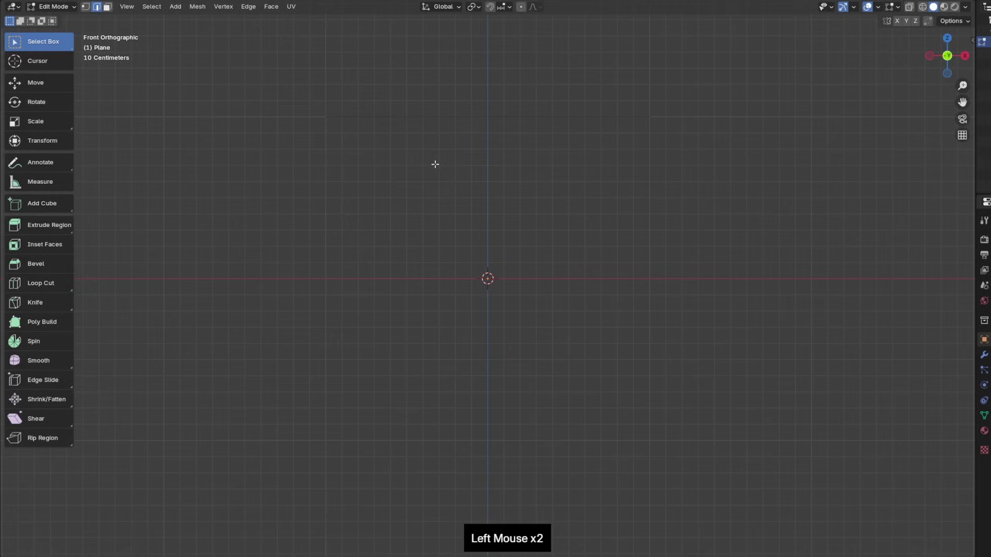
click(405, 128)
Step: Delete the right end vertex, leaving one vertex at the top-left, back in front view
key(1)
drag(606, 155, 702, 93)
key(x)
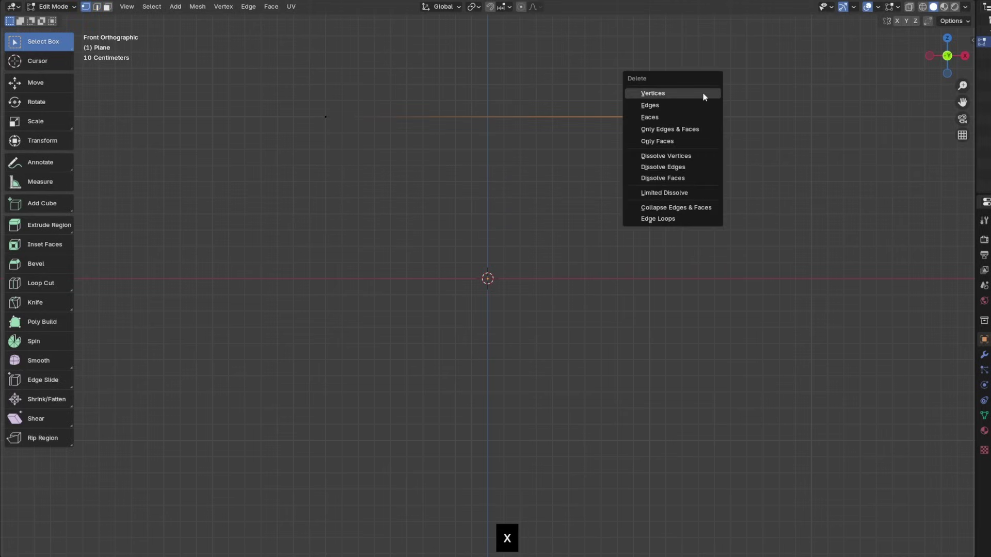
click(702, 94)
middle_drag(692, 93, 546, 137)
drag(320, 158, 370, 107)
middle_drag(370, 107, 387, 146)
key(g)
key(KP_1)
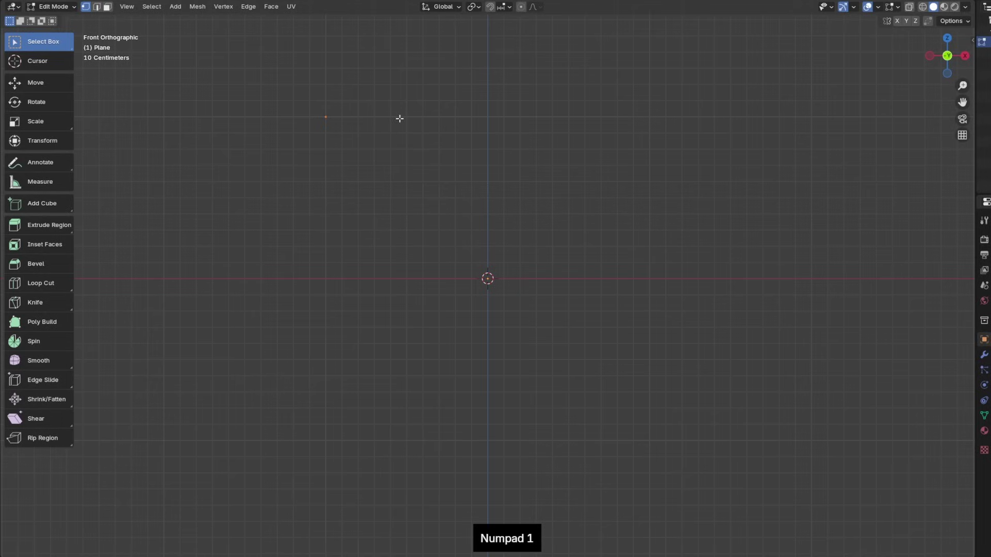
Step: Extrude the vertex along X into a horizontal edge
key(e)
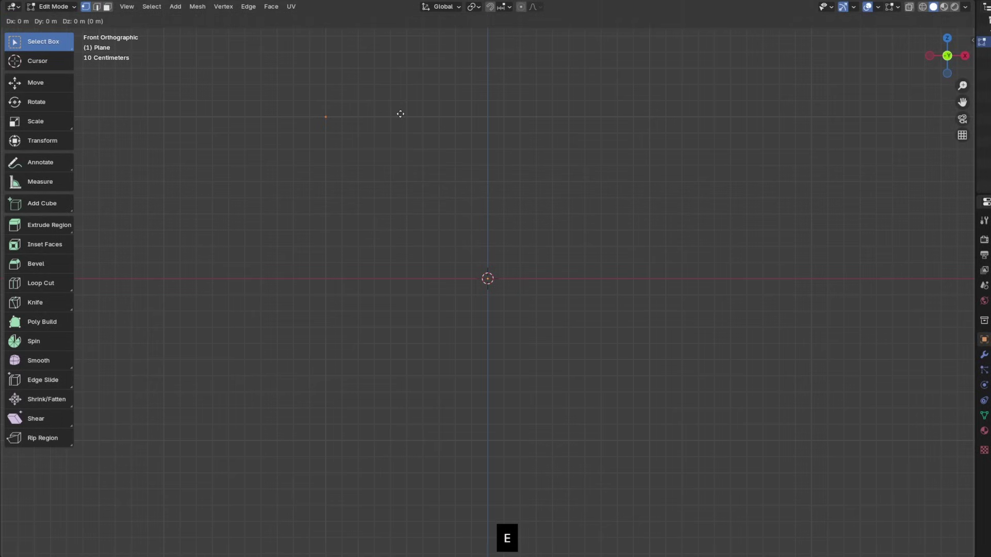
key(x)
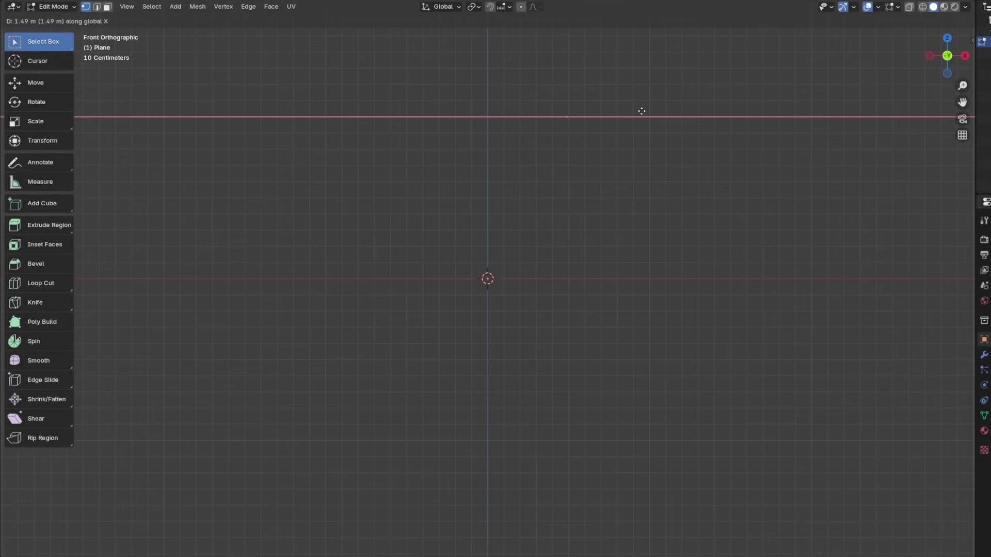
click(641, 111)
click(366, 150)
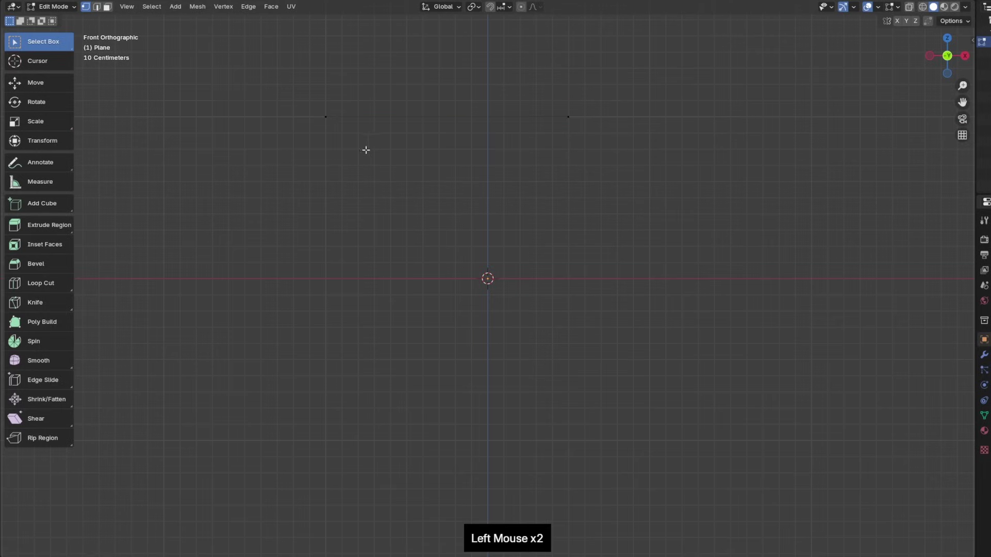
drag(284, 150, 690, 75)
Step: Extrude the top edge downward along Z into a rectangular face
key(e)
key(z)
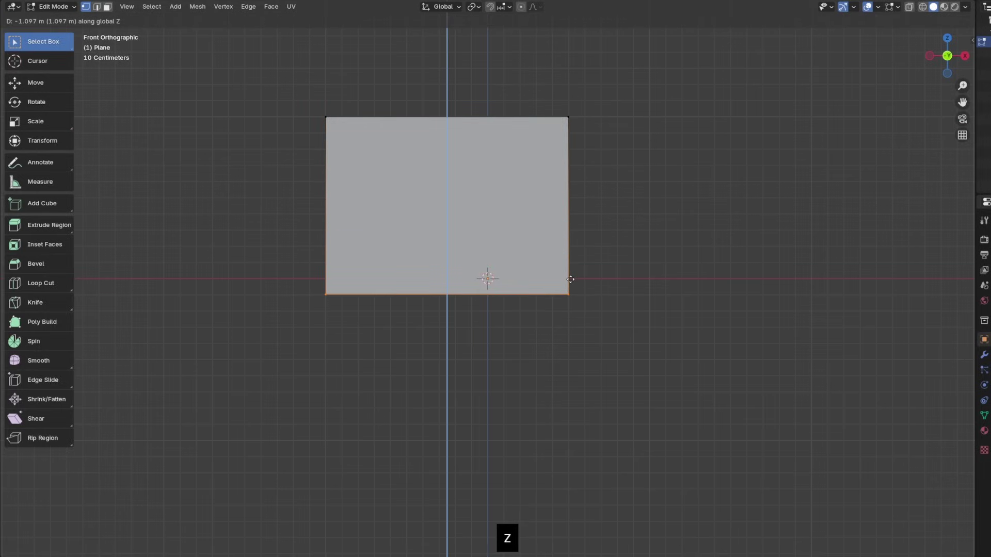
click(568, 281)
middle_drag(568, 281, 499, 243)
key(Tab)
key(KP_1)
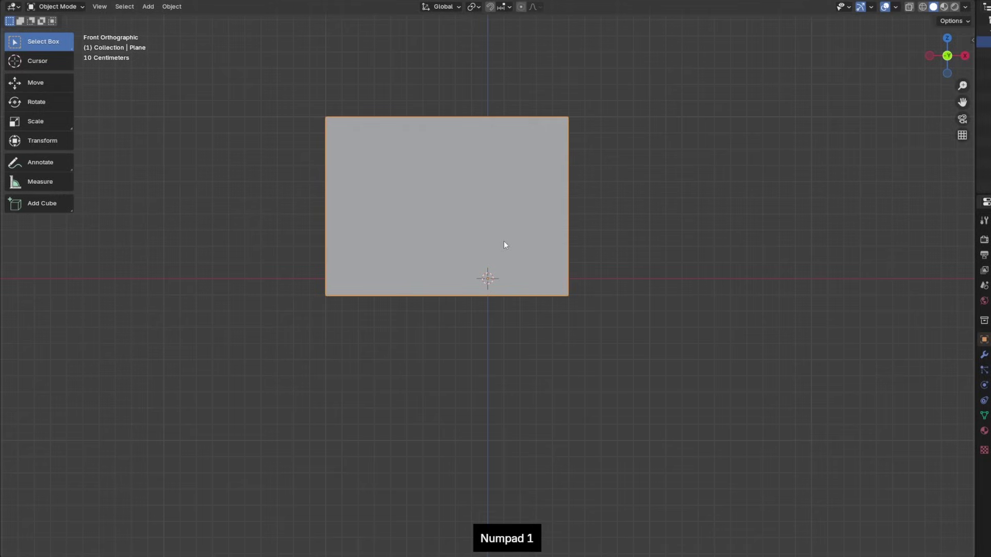
middle_drag(484, 208, 579, 219)
Step: Extrude the whole face along Y into a solid box and return to Object Mode
key(Tab)
key(a)
key(e)
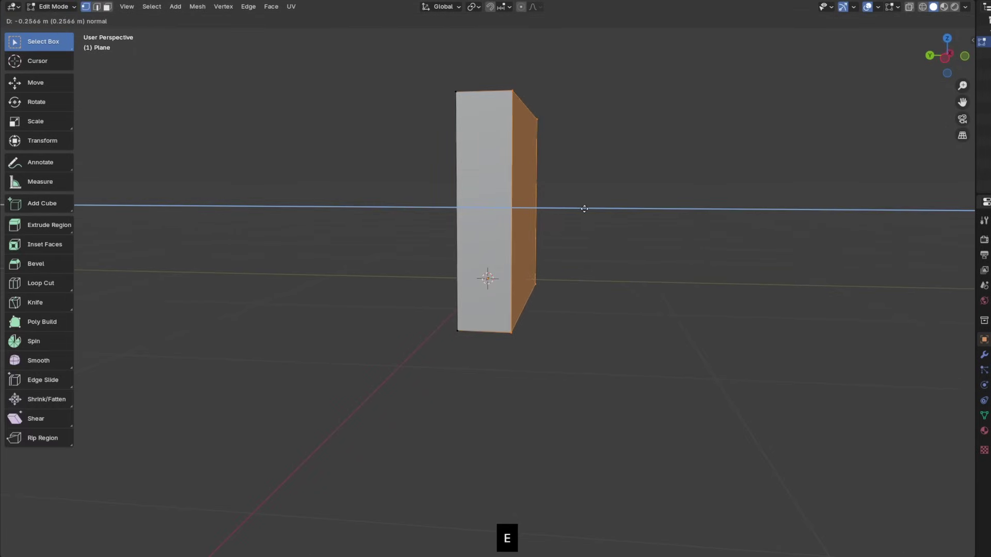
key(x)
key(y)
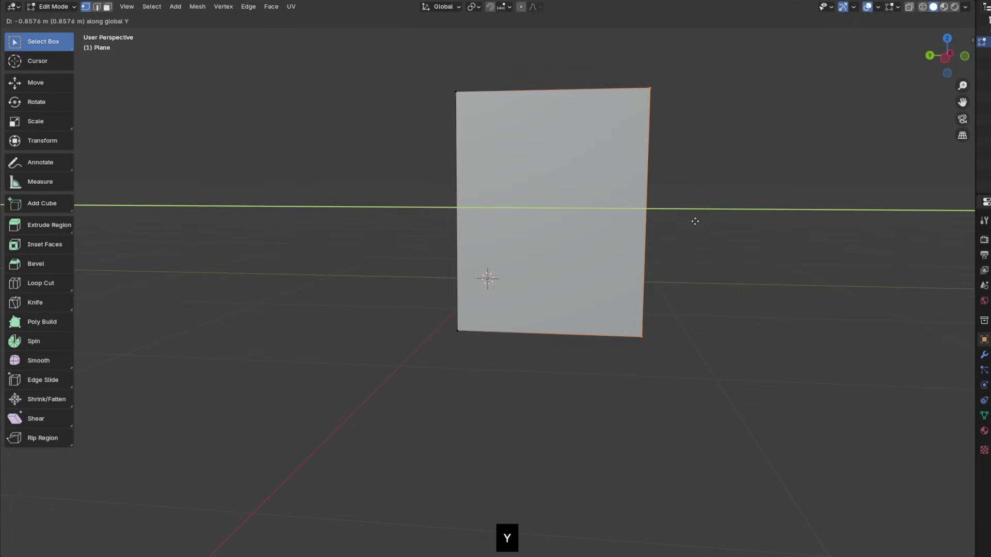
click(781, 222)
middle_drag(782, 223, 604, 232)
key(Tab)
scroll(659, 238, down, 4)
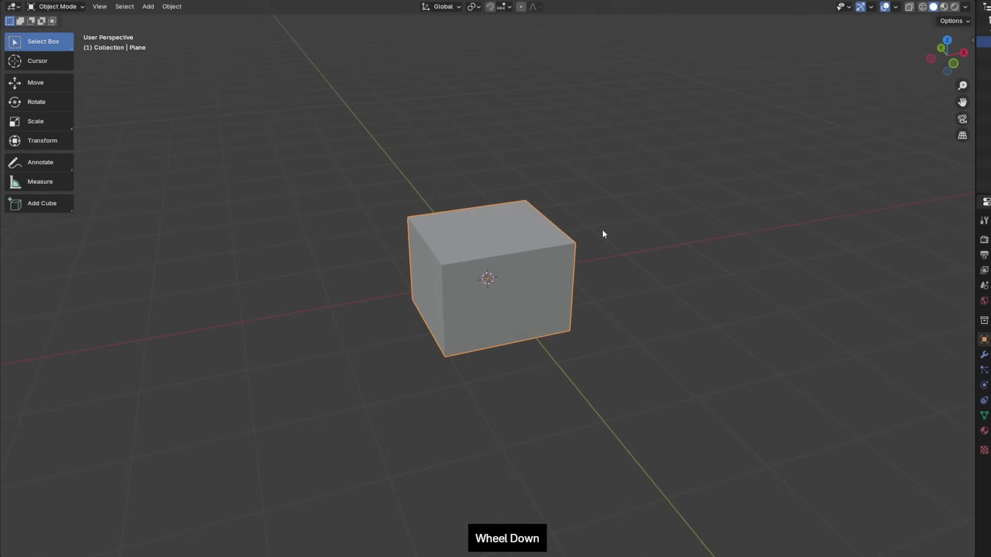
scroll(518, 262, up, 3)
scroll(537, 263, down, 1)
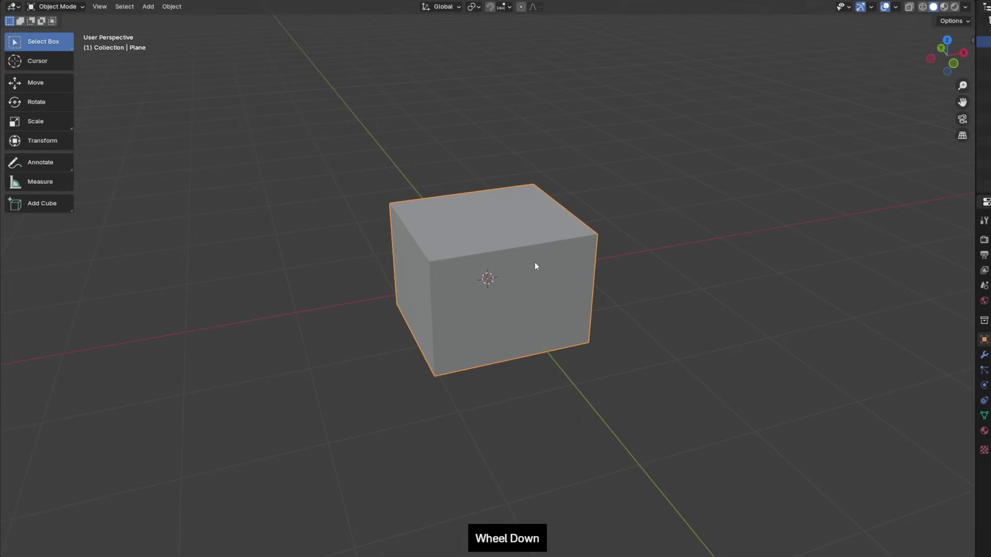
scroll(497, 268, up, 1)
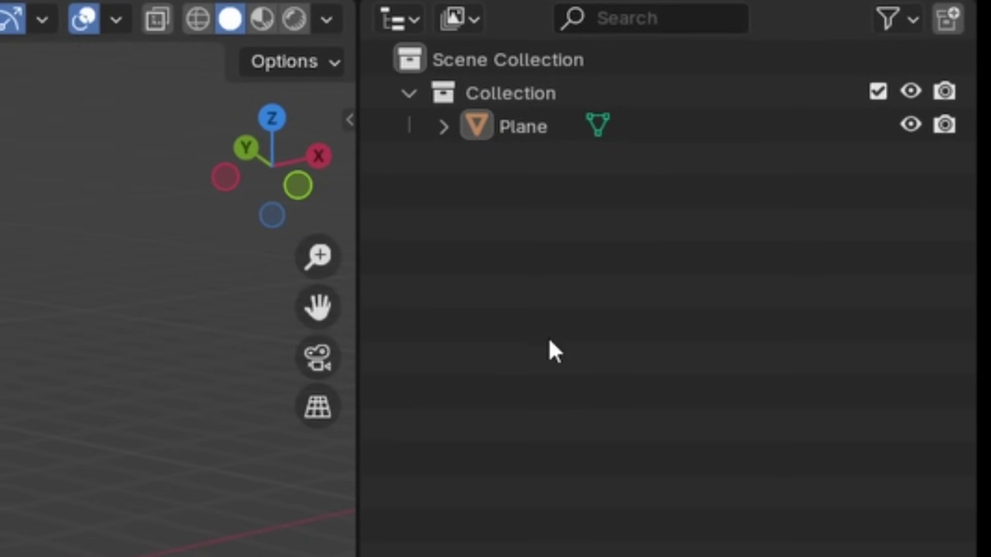
Step: Add Collection 2 in the Outliner, delete it again, and keep the original collection name
right_click(868, 95)
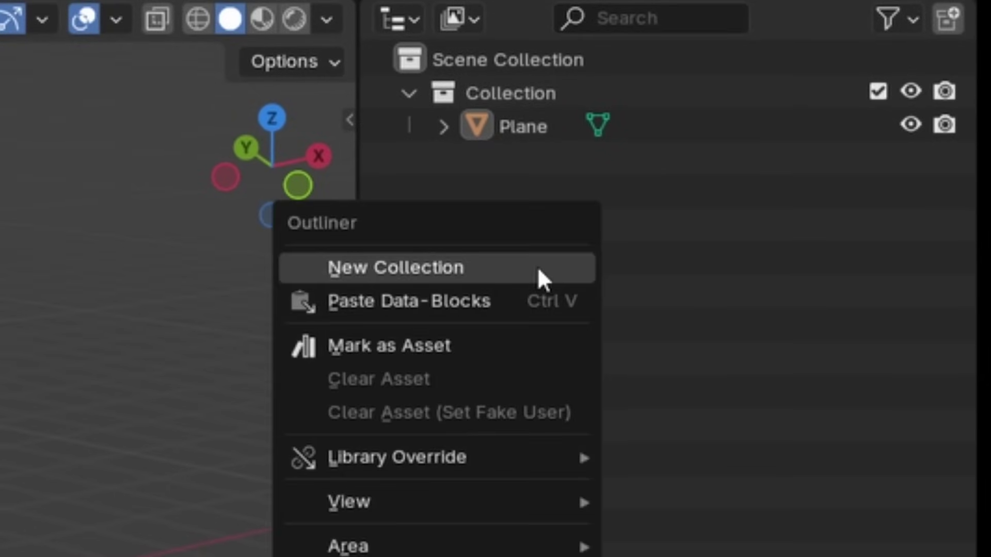
click(526, 267)
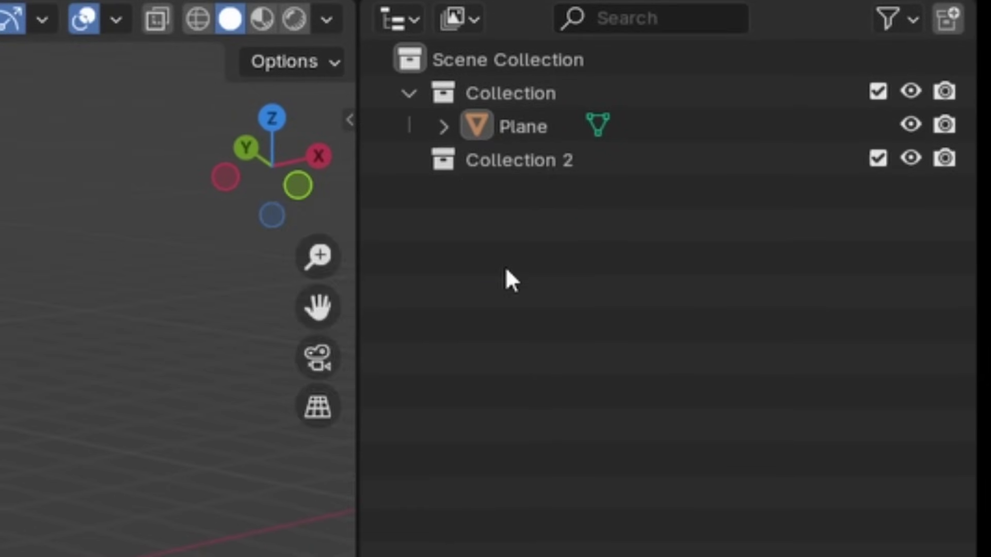
click(527, 169)
key(Delete)
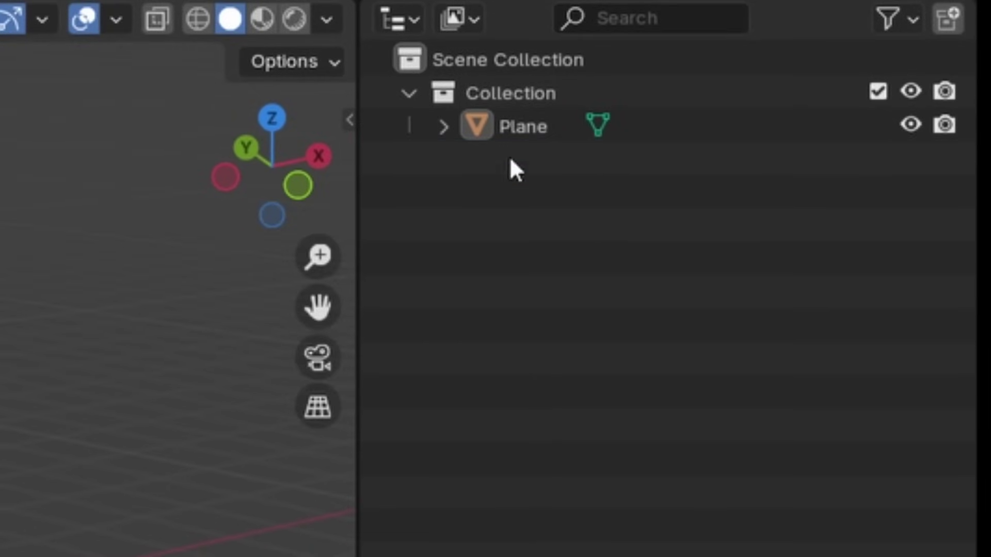
double_click(529, 94)
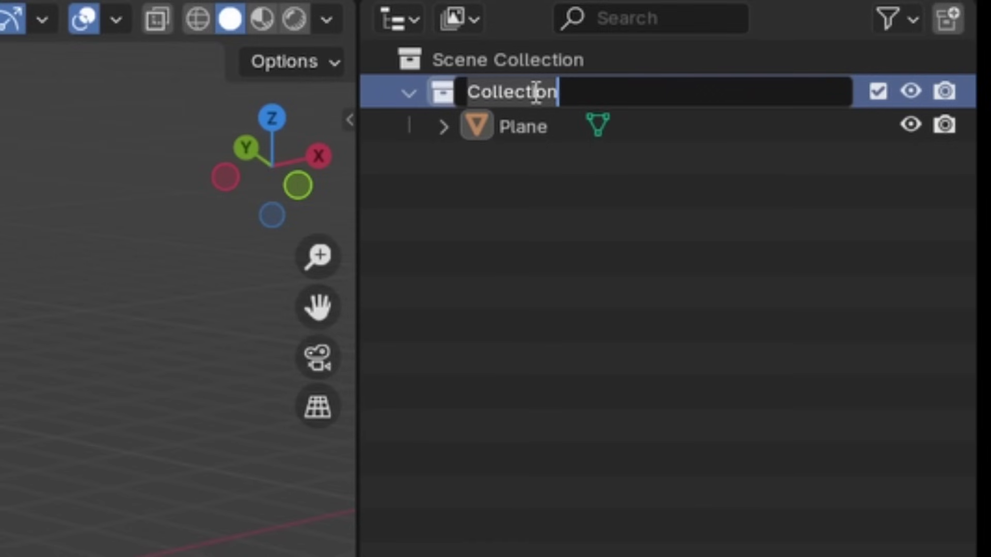
key(Return)
click(488, 129)
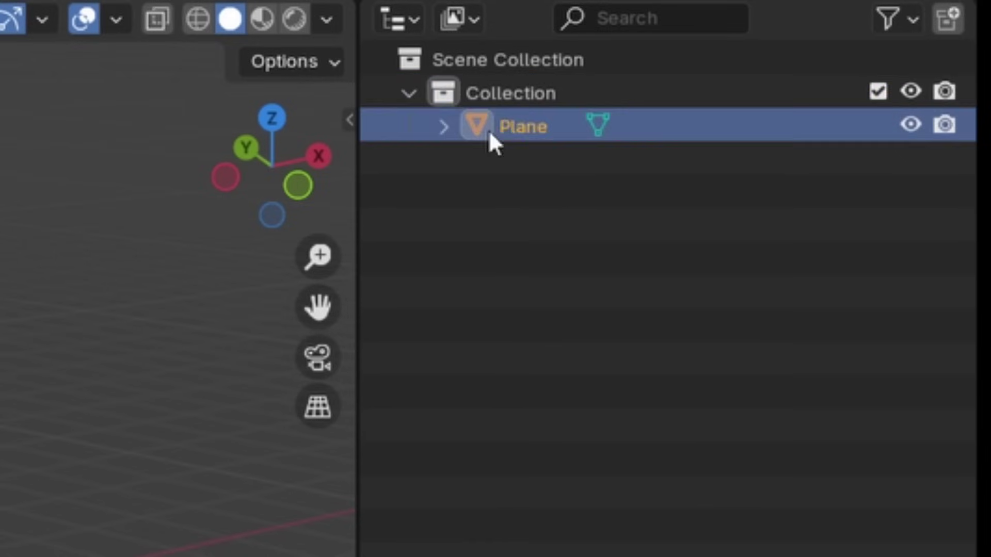
click(445, 127)
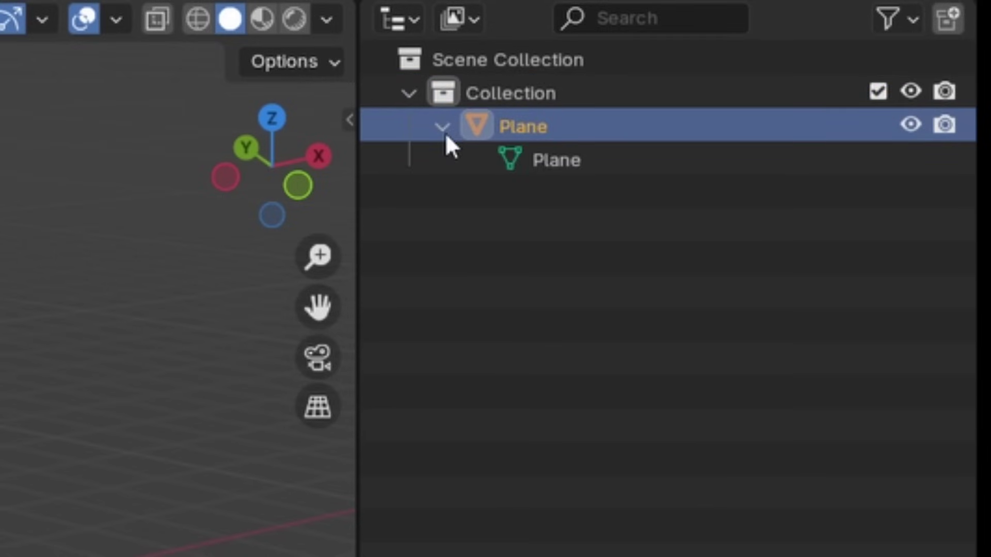
click(445, 129)
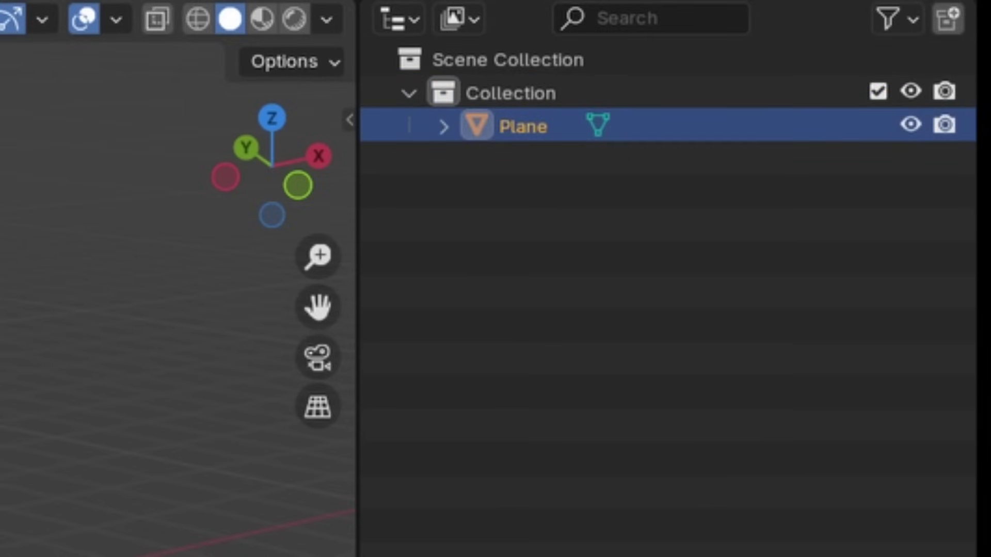
Step: Add a second cube, Cube.001, and a Camera, then select each in turn
key(ctrl+v)
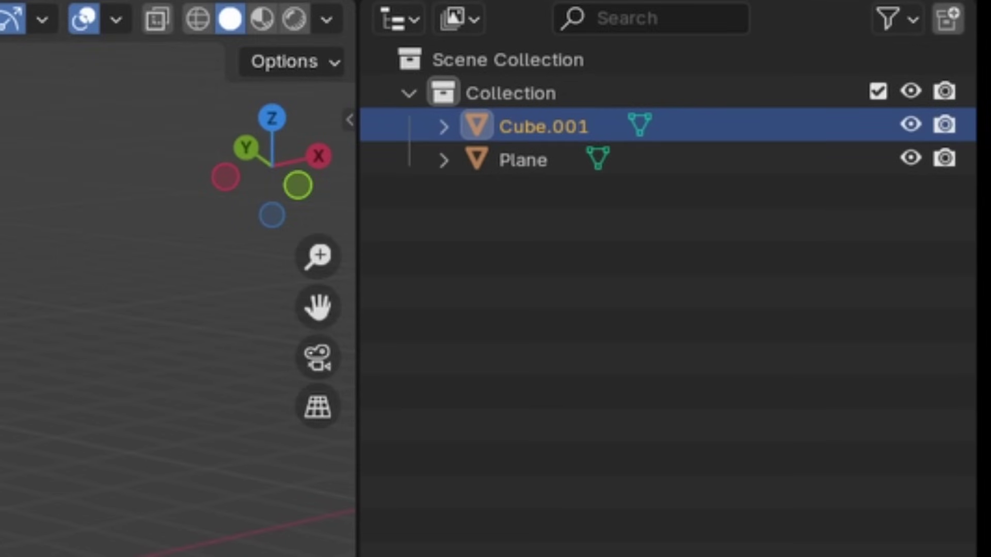
key(ctrl+z)
click(546, 155)
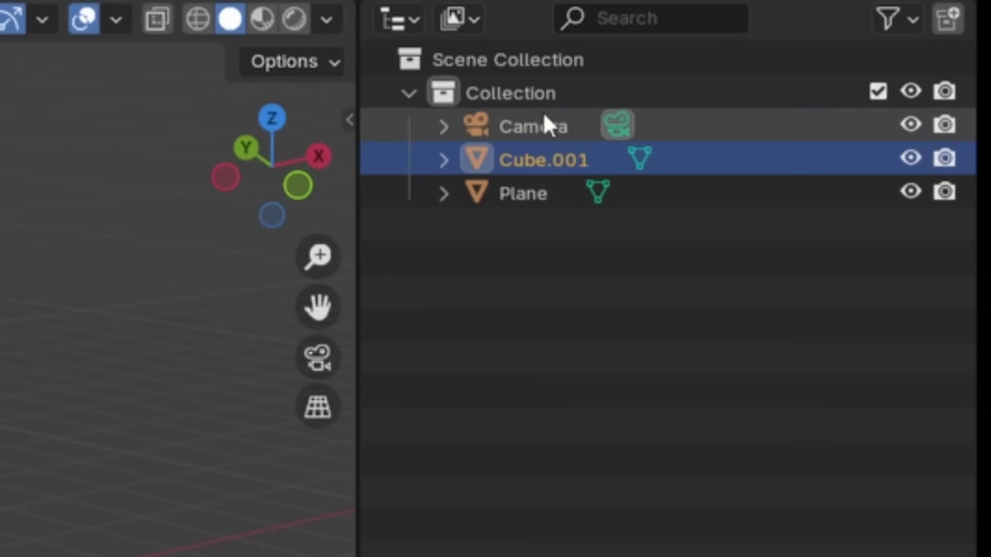
click(514, 135)
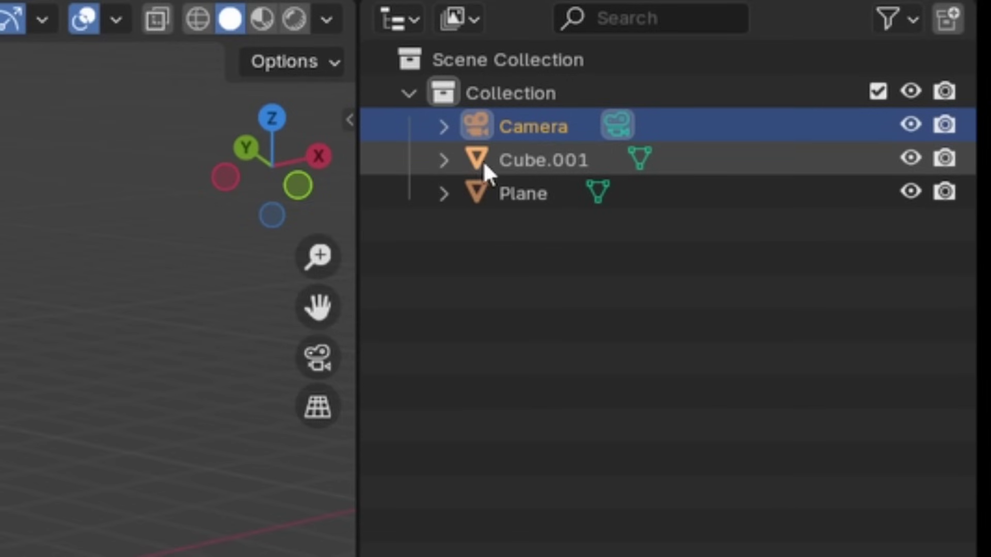
click(413, 253)
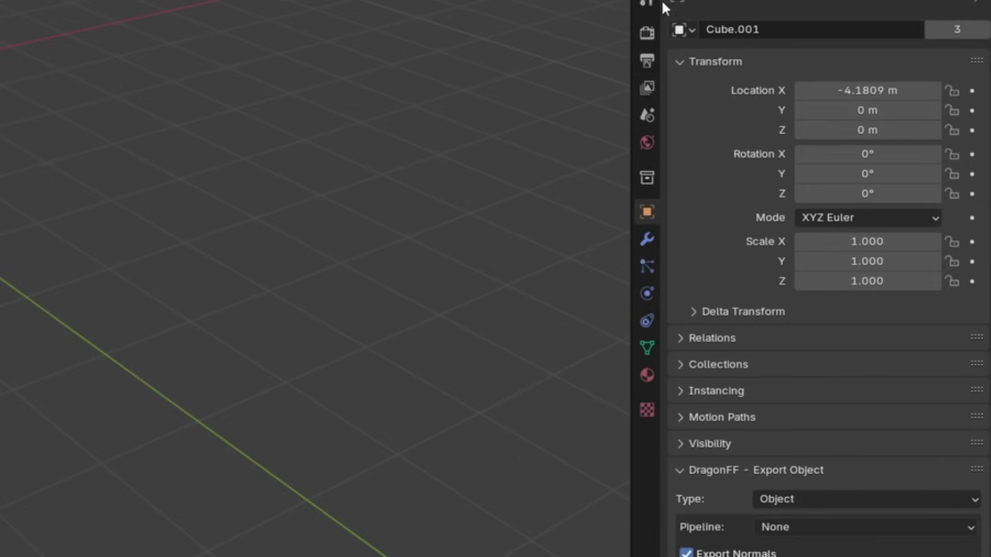
Step: Switch the Properties editor to the Tool tab to show the active tool's settings
click(645, 5)
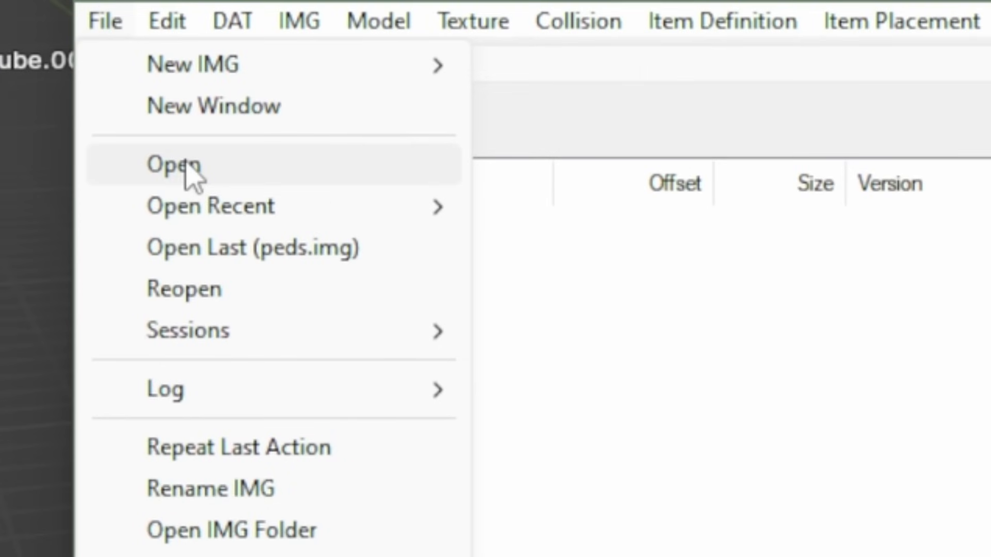
Step: Open gta3.img from the San Andreas models folder in IMG Factory
click(246, 139)
click(476, 132)
text(O:\Games\Grand Theft Auto San Andreas)
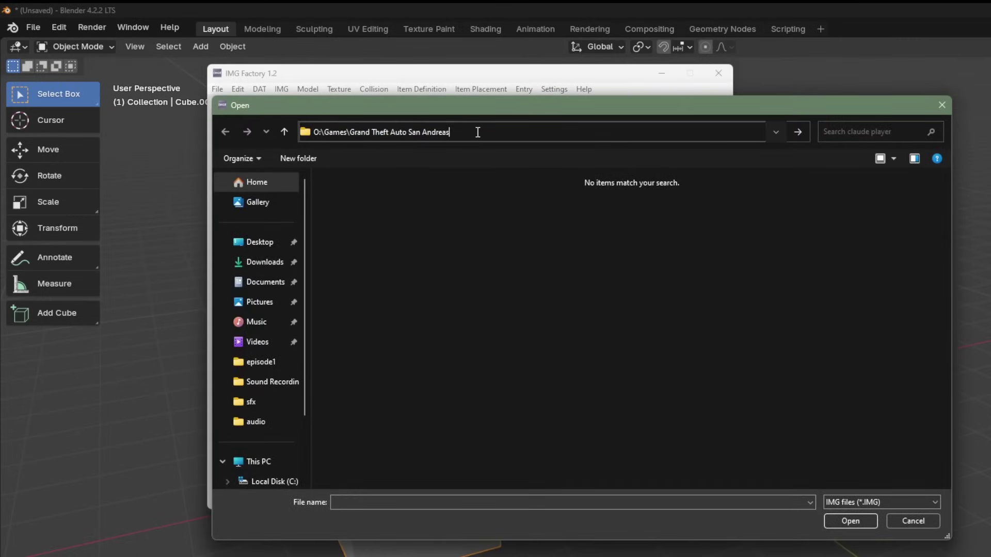
key(Return)
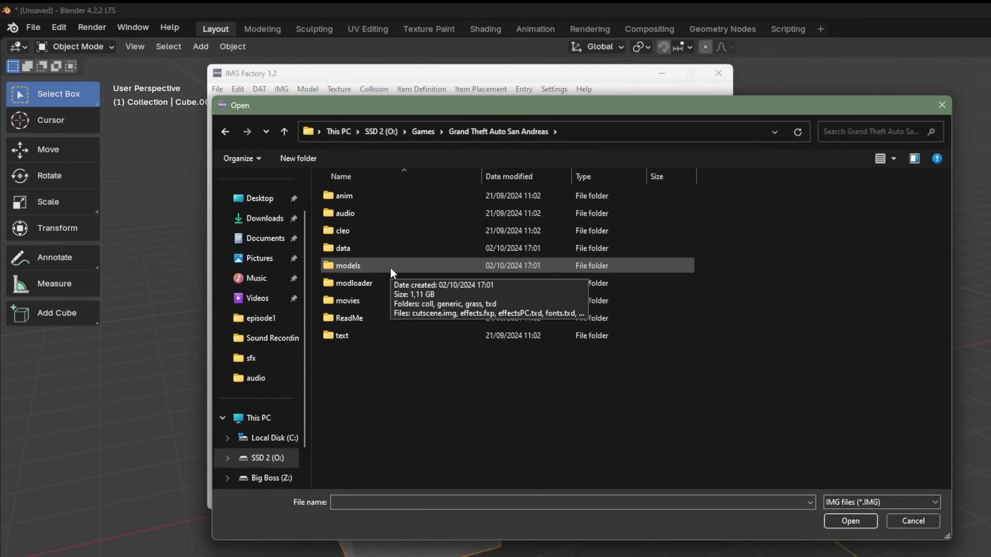
double_click(391, 268)
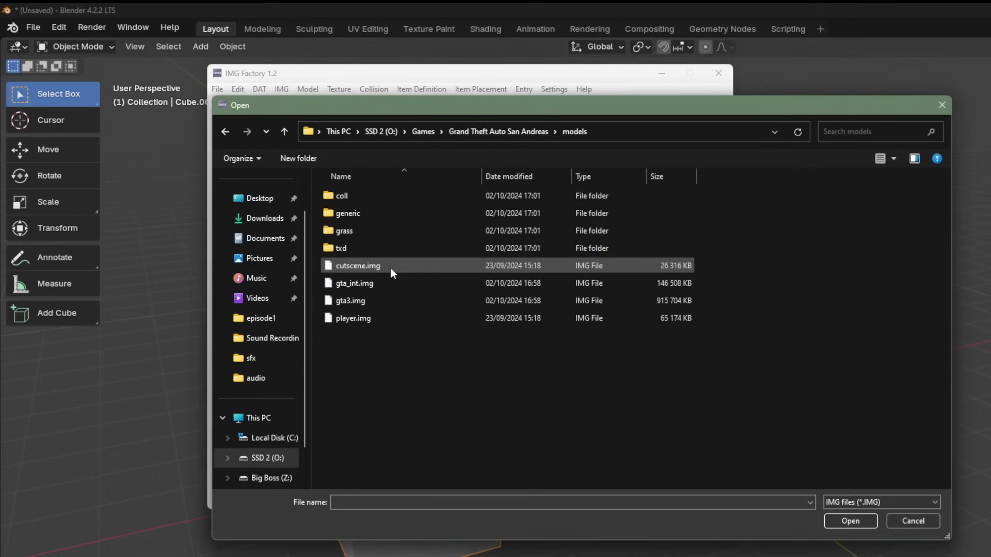
double_click(378, 305)
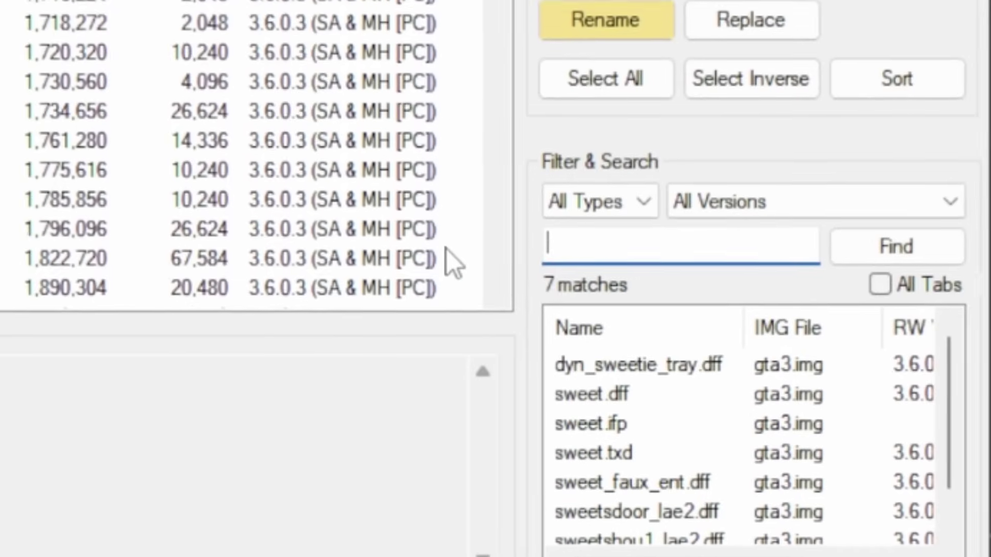
Step: Search the archive for 'ryder' and select ryder.dff and ryder.txd
text(ry)
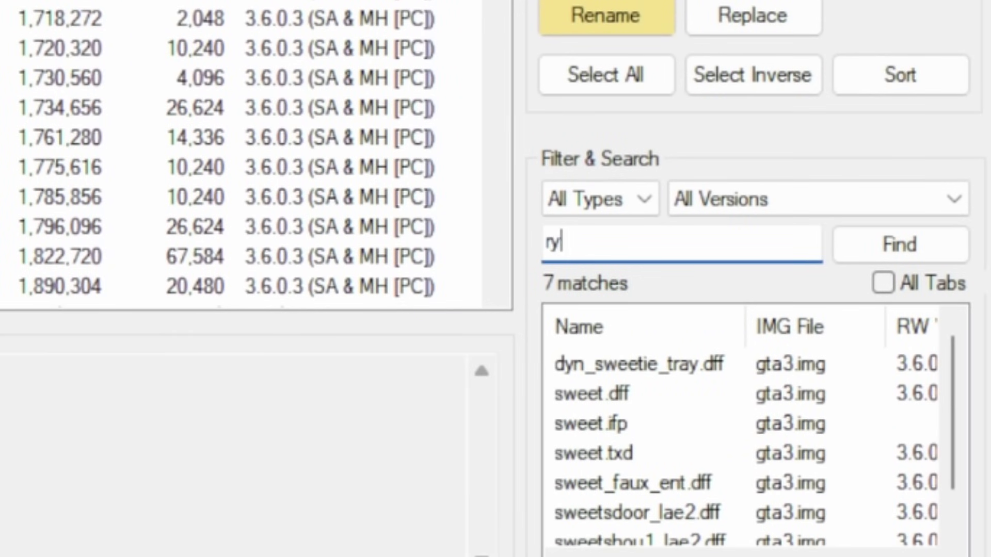
text(der)
key(Return)
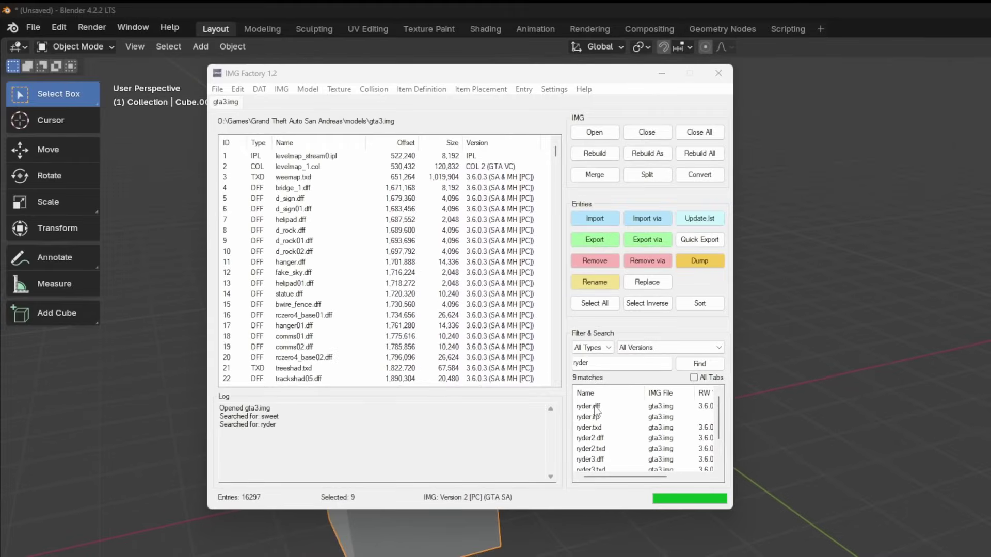
click(596, 408)
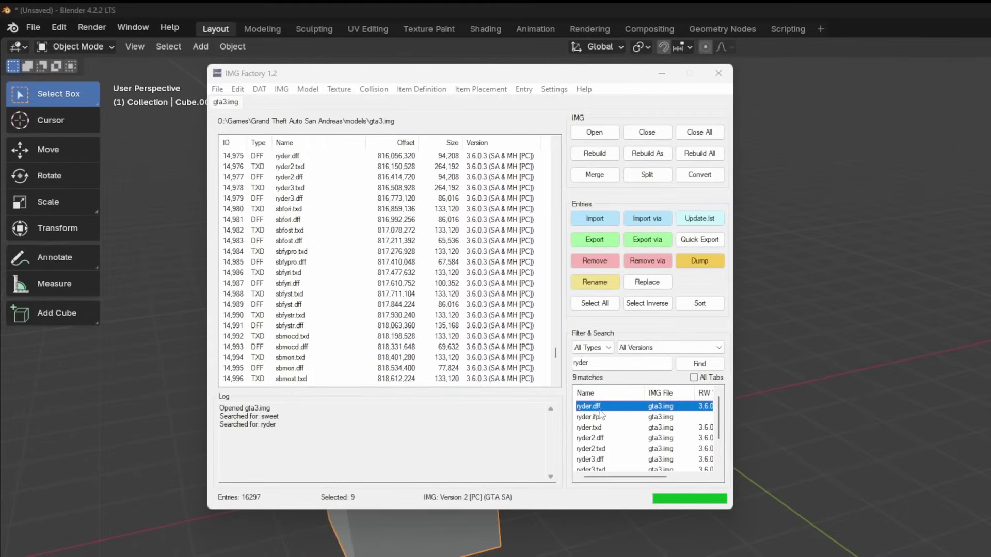
click(293, 157)
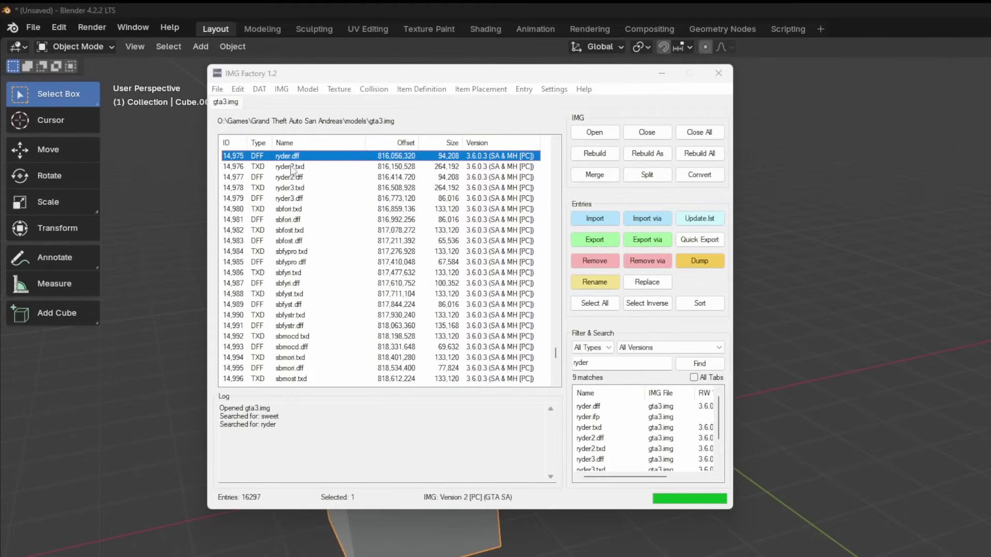
scroll(306, 163, up, 1)
ctrl+click(289, 177)
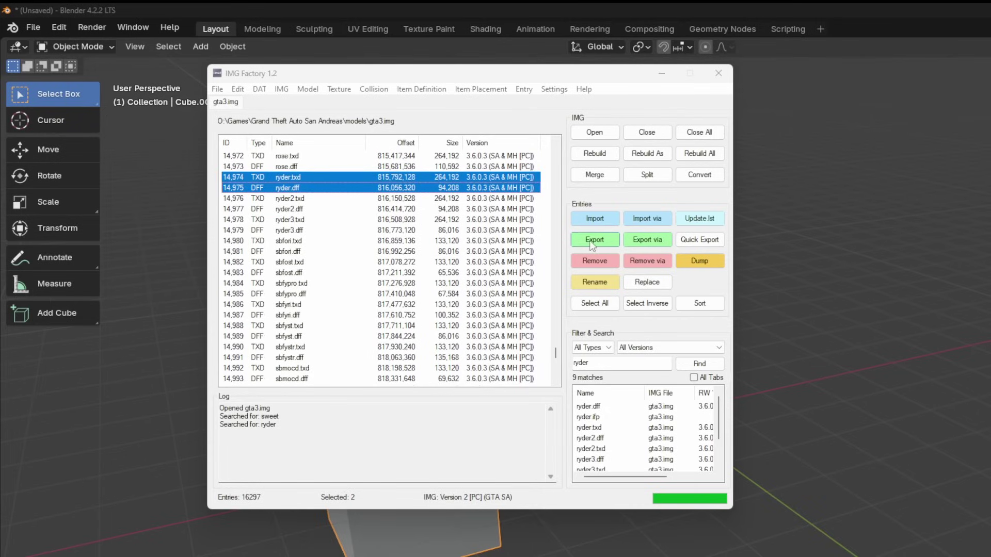
Step: Export both files into a new Desktop folder named 'Ryder'
click(596, 240)
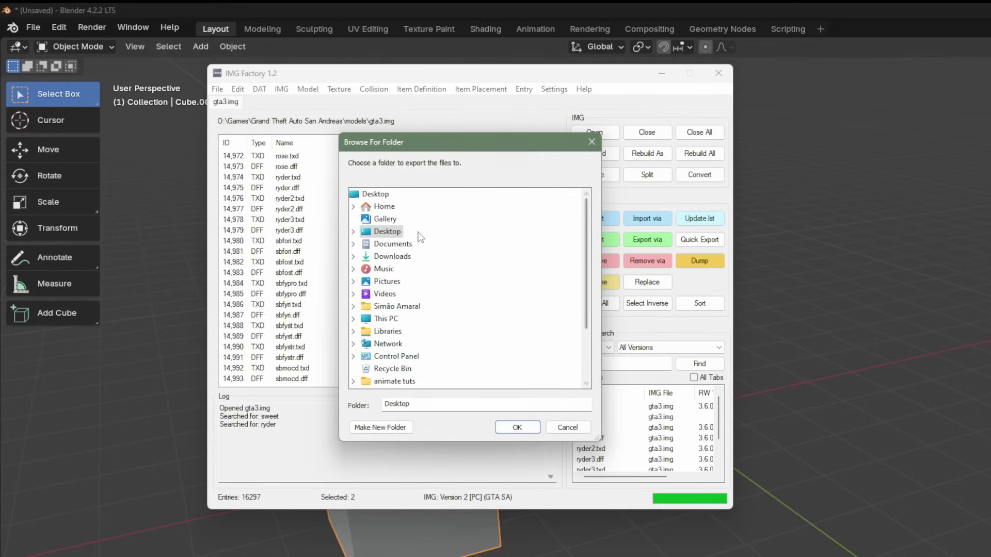
click(380, 427)
text(Ryder)
key(Return)
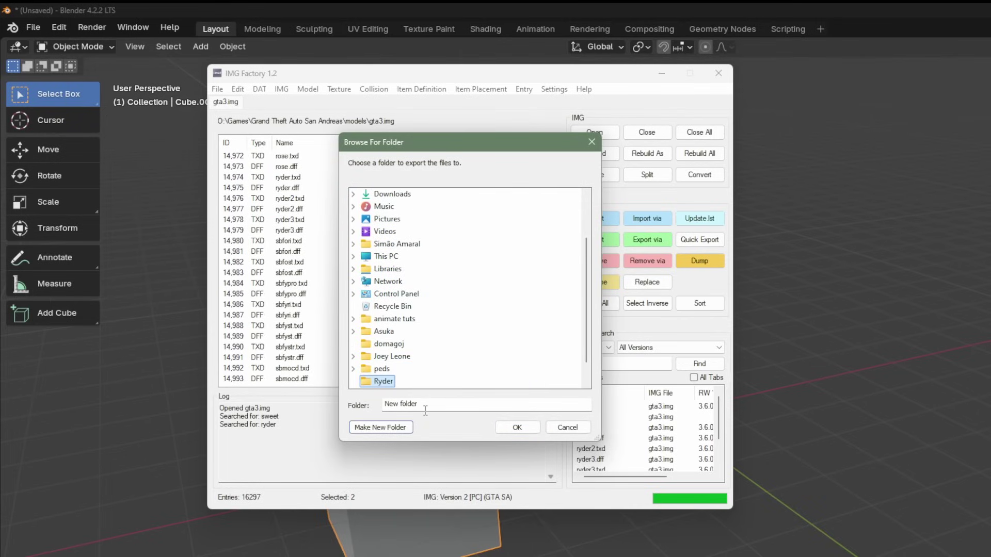
click(516, 428)
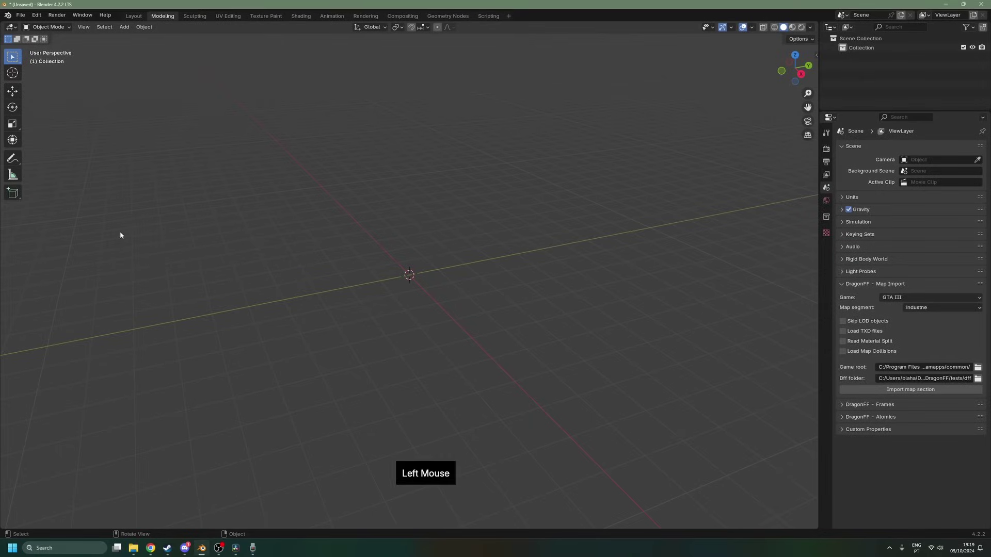
Step: Pick ryder.dff from the Desktop Ryder folder in the DragonFF DFF importer, with Load TXD file on
click(21, 15)
mouse_move(46, 147)
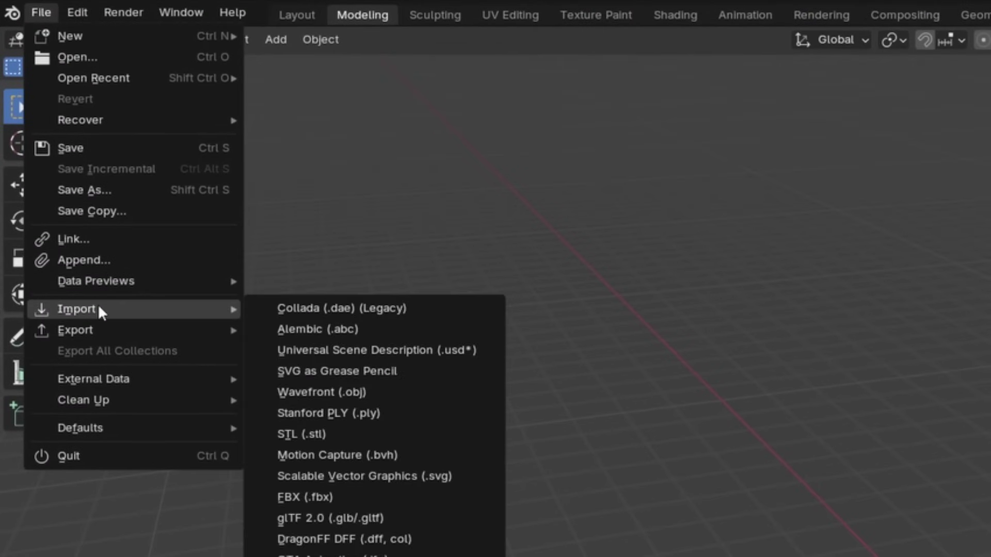
click(341, 539)
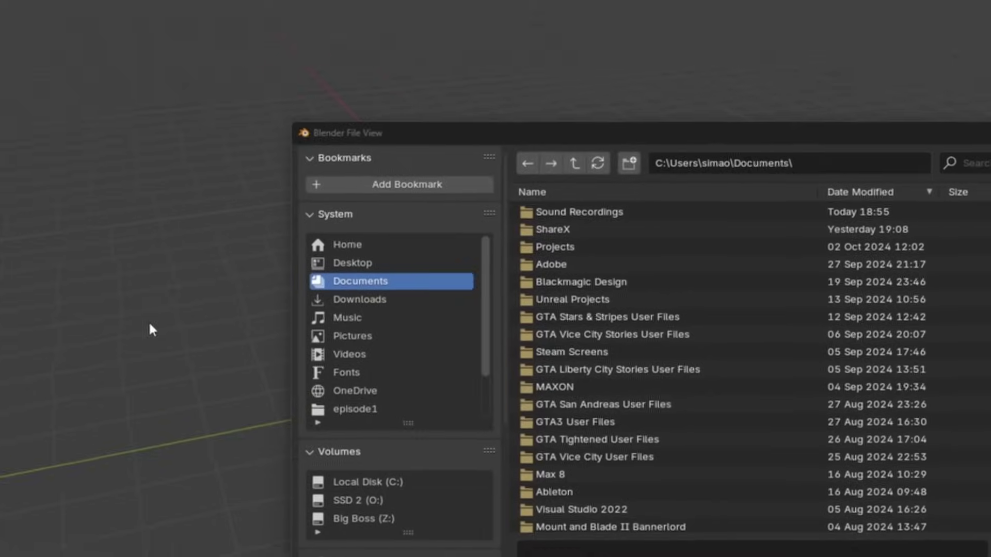
click(147, 246)
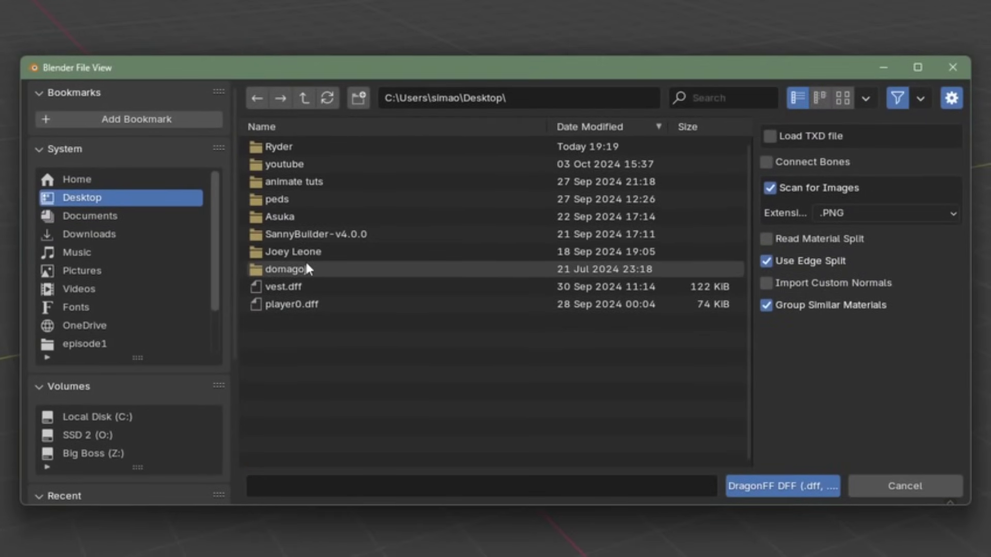
double_click(303, 147)
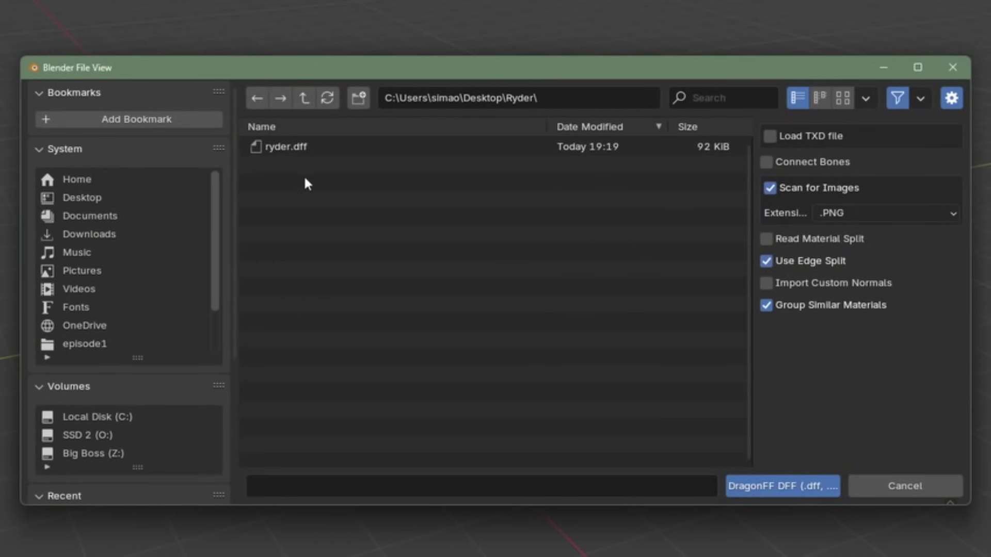
click(300, 138)
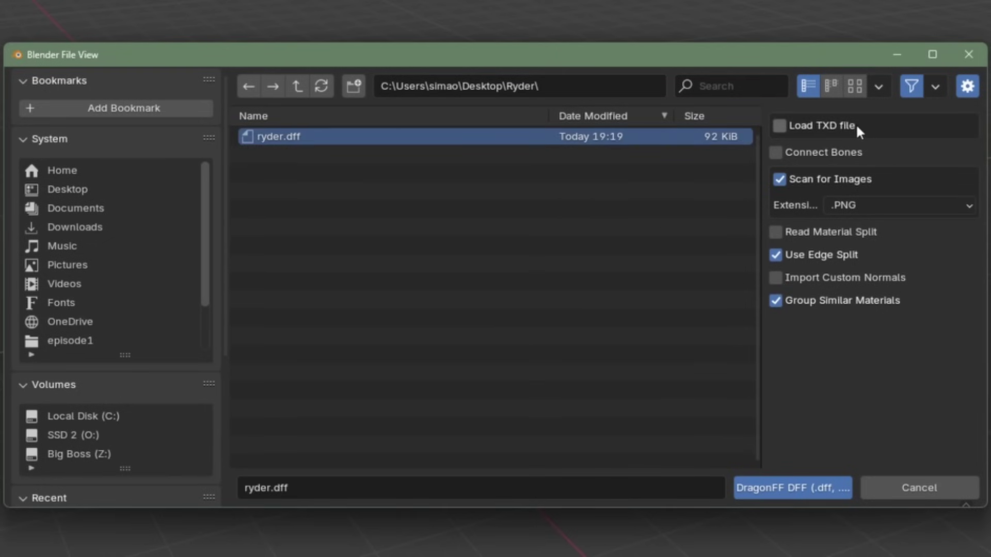
click(829, 125)
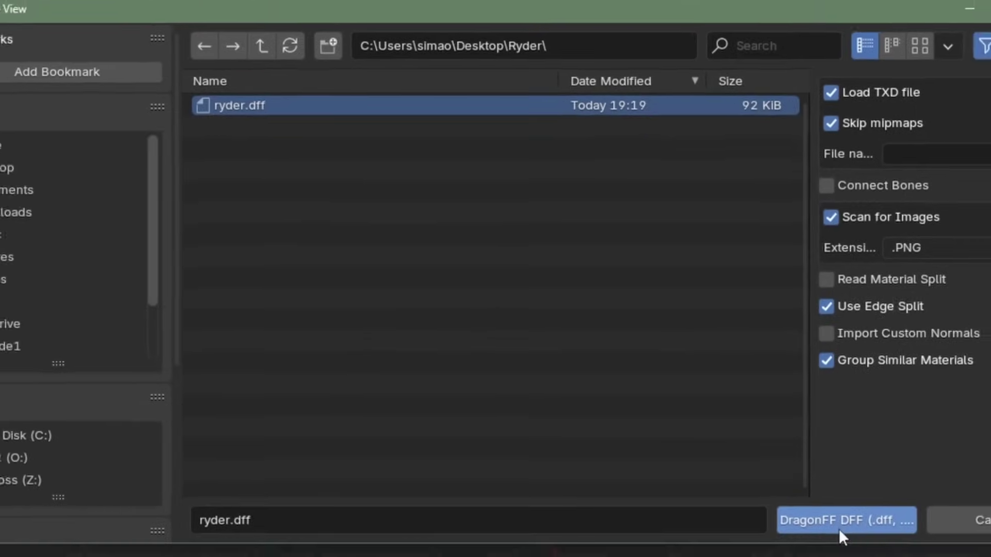
Step: Import ryder.dff and view the Ryder character textured in Material Preview shading
click(793, 487)
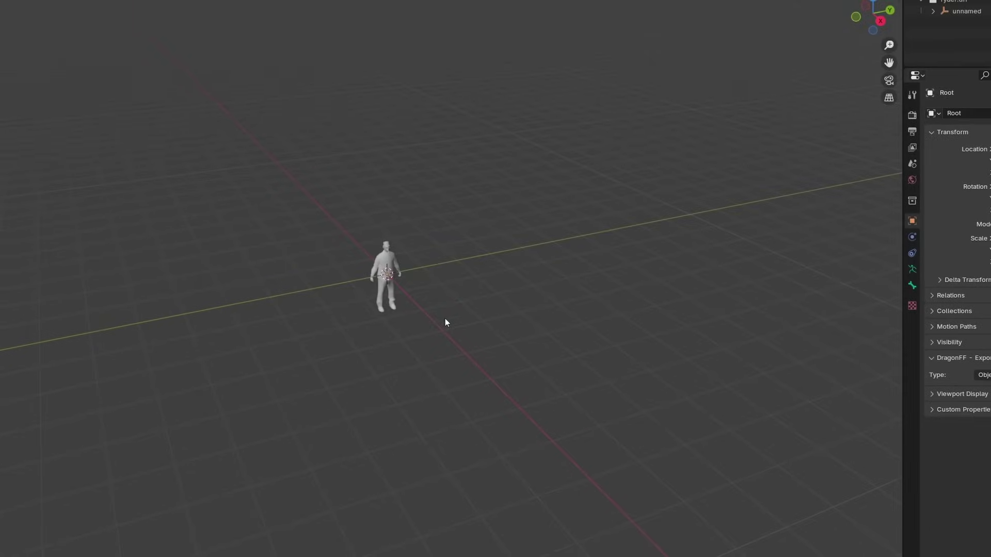
scroll(444, 309, up, 4)
middle_drag(441, 305, 464, 297)
scroll(465, 296, up, 2)
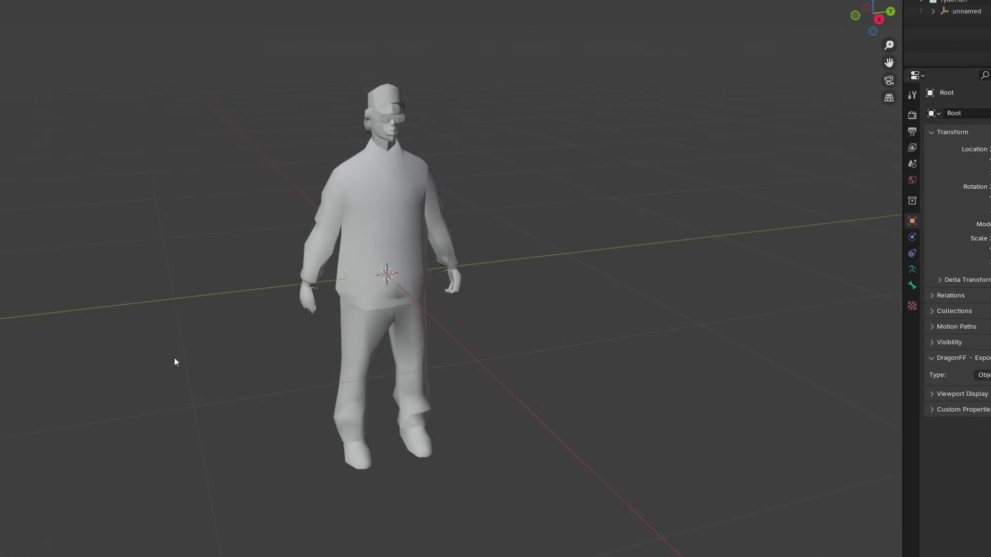
mouse_move(178, 357)
middle_down()
mouse_move(237, 340)
mouse_move(162, 334)
mouse_move(221, 337)
mouse_move(247, 351)
mouse_move(225, 351)
middle_up()
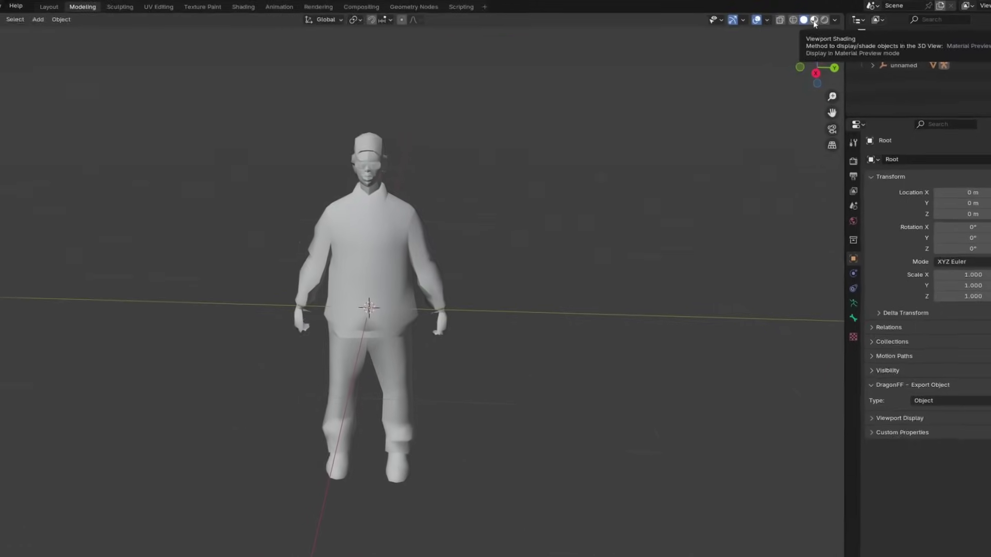
click(561, 27)
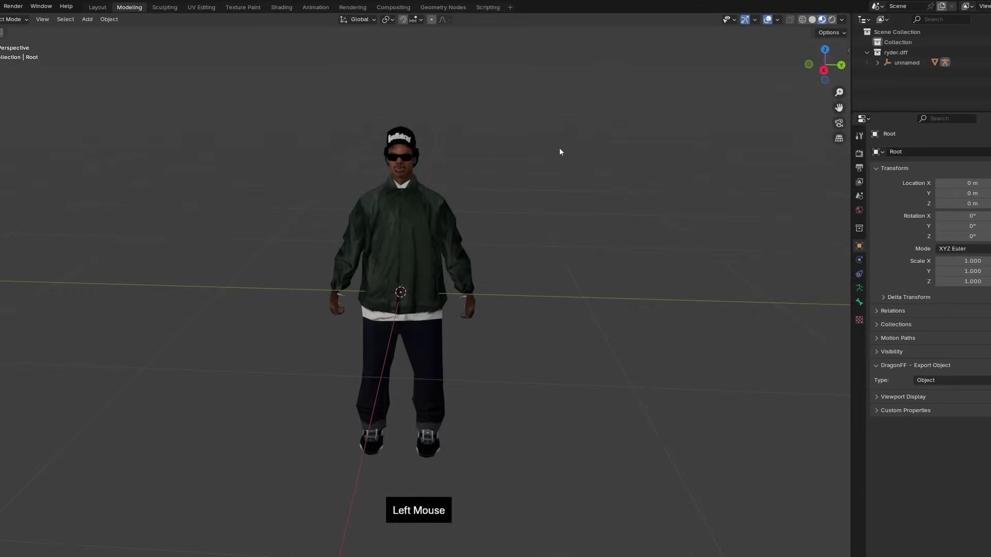
middle_drag(559, 151, 482, 179)
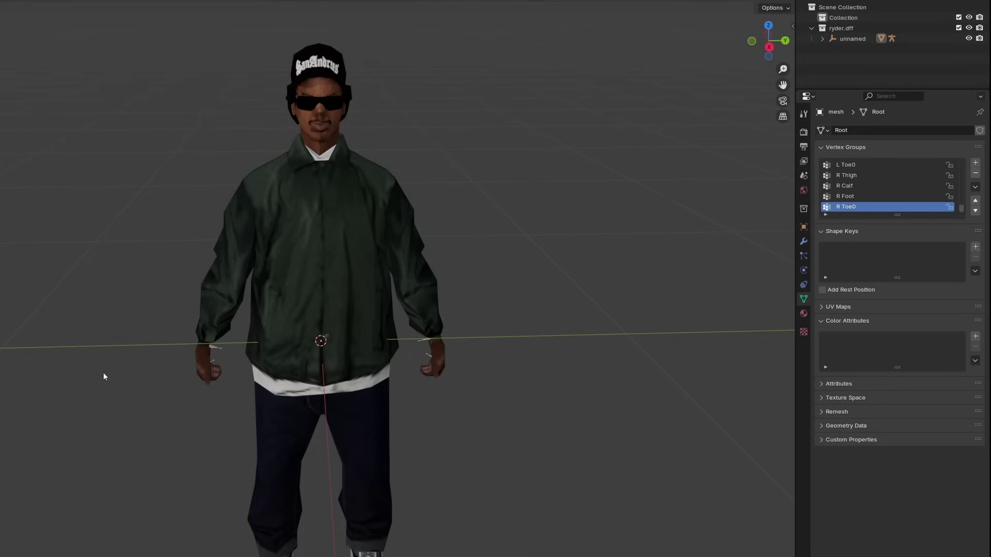
Step: Select the character mesh and list the base colour images in its Root.0 material
click(372, 253)
middle_drag(360, 248, 384, 240)
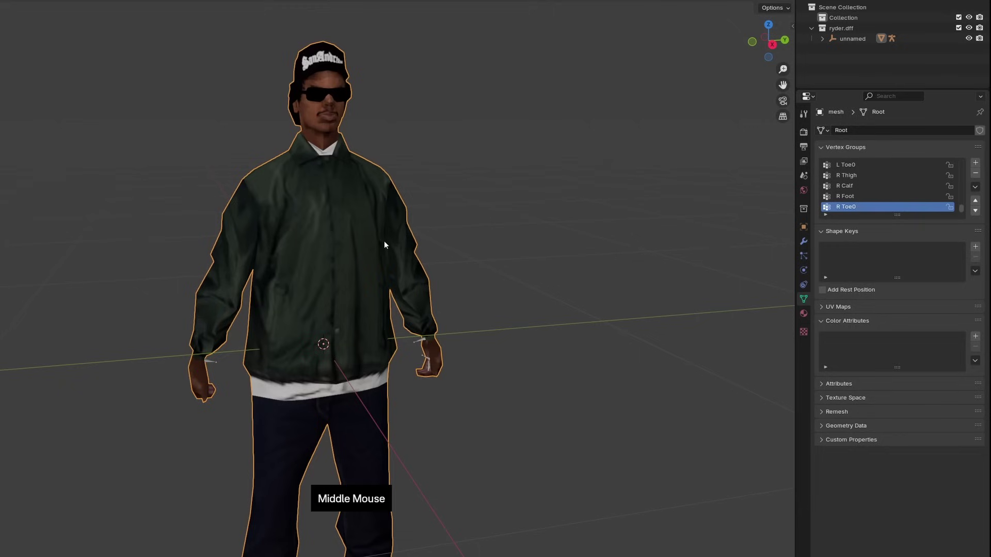
click(803, 314)
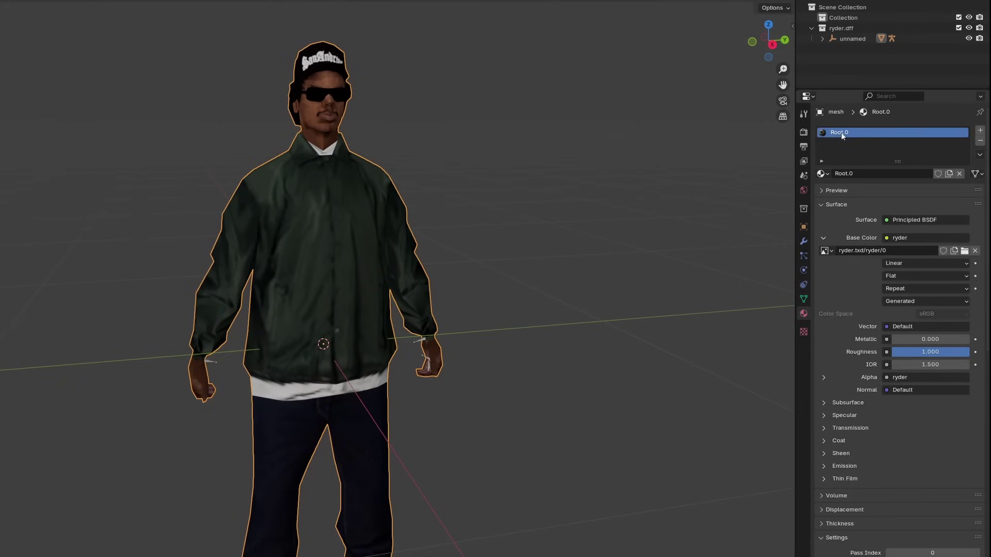
click(825, 250)
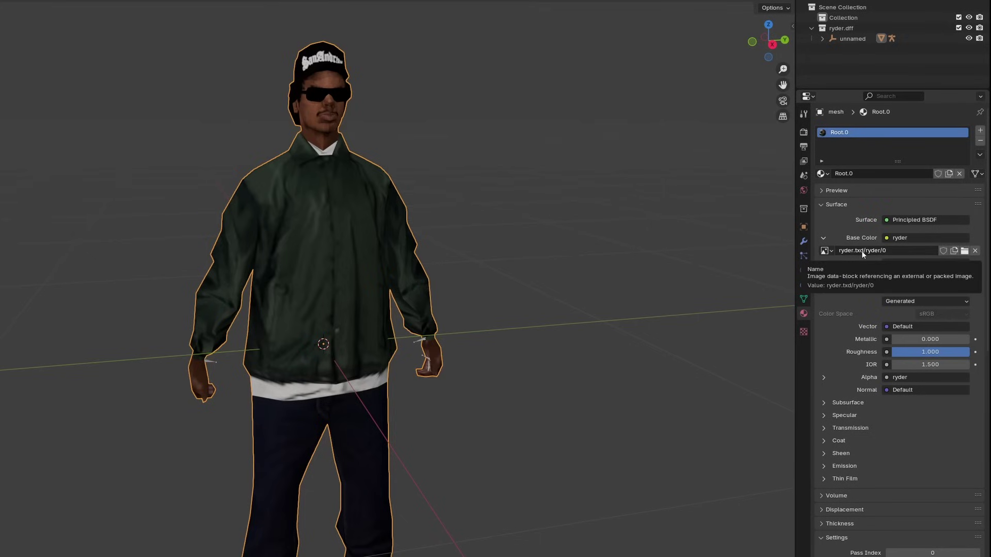
Step: Replace the base colour texture with a new crimson 1024 px image
click(975, 251)
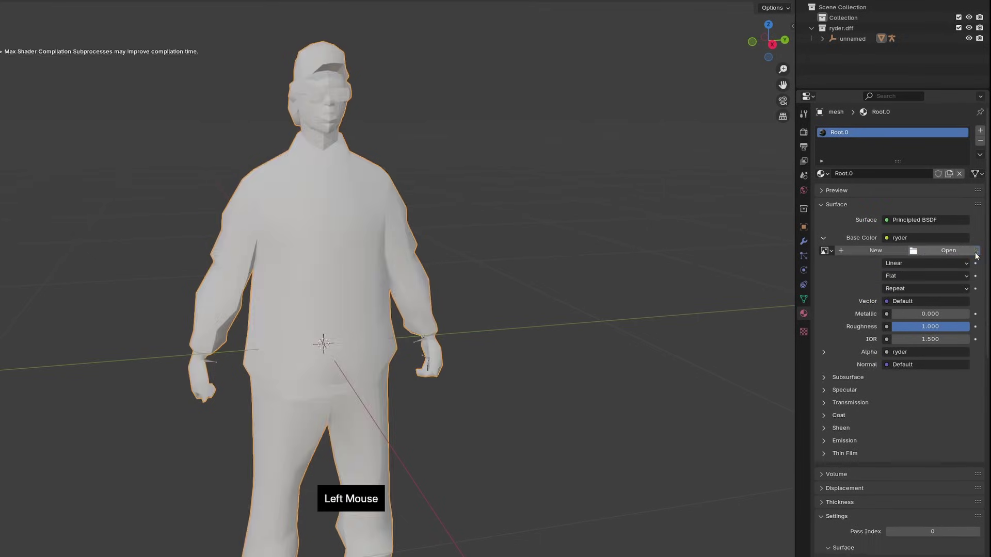
click(857, 250)
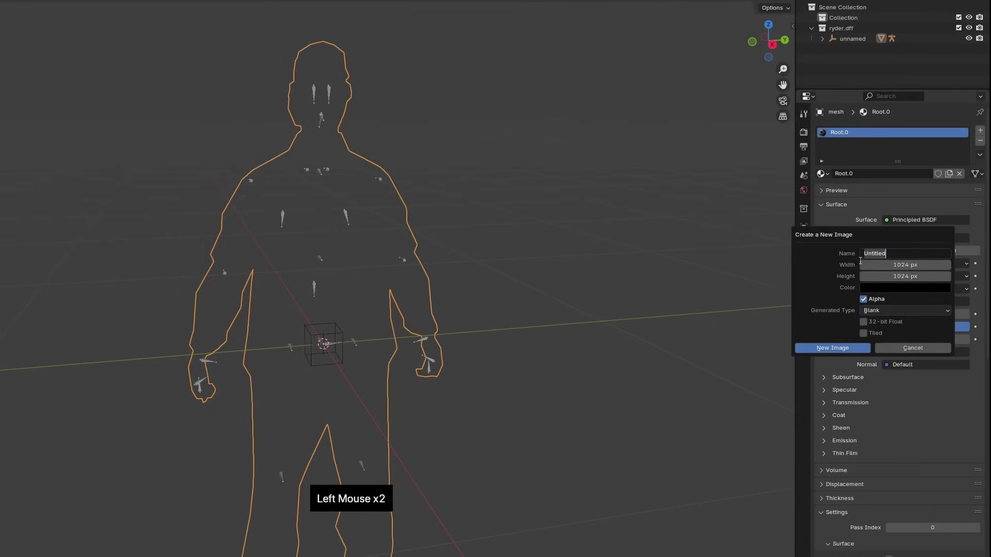
click(905, 287)
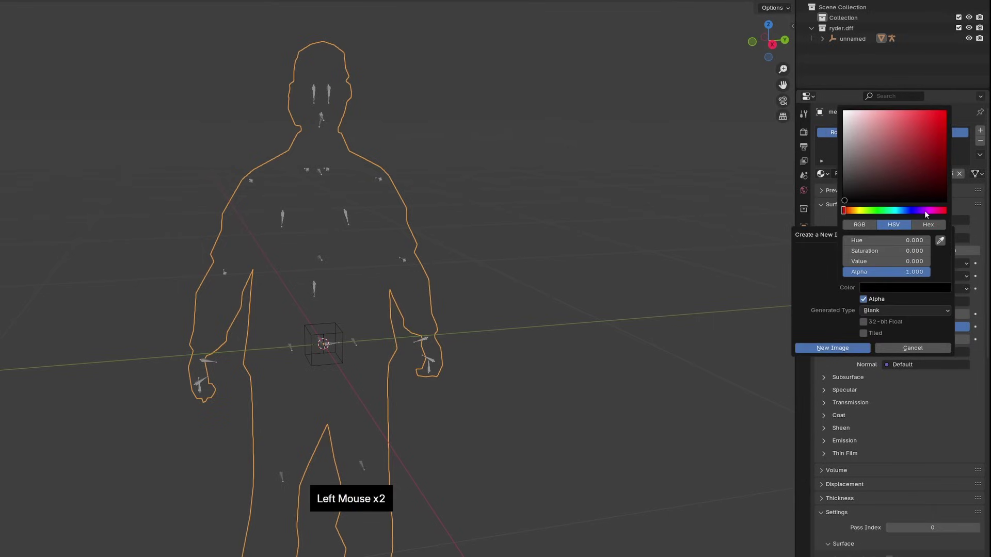
drag(889, 212, 929, 210)
click(942, 211)
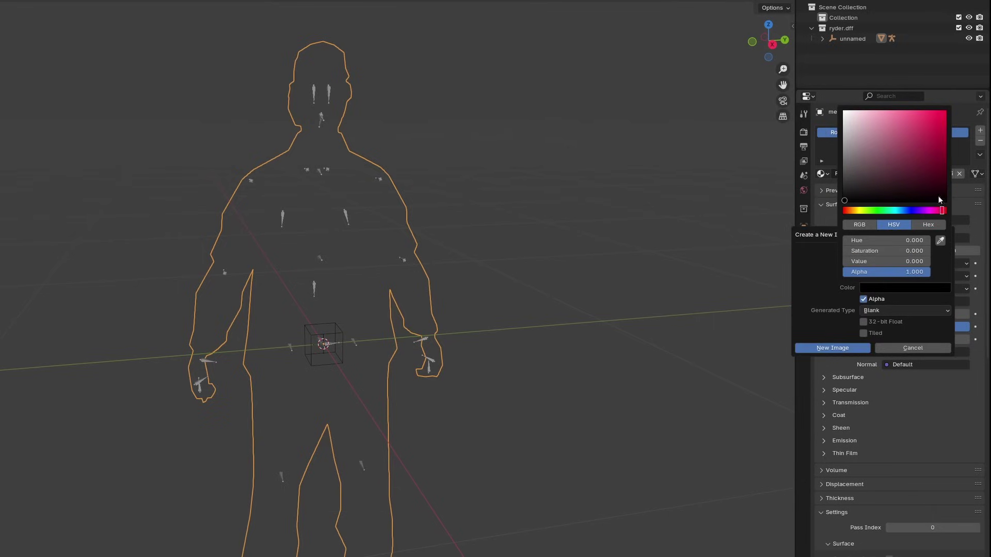
click(925, 147)
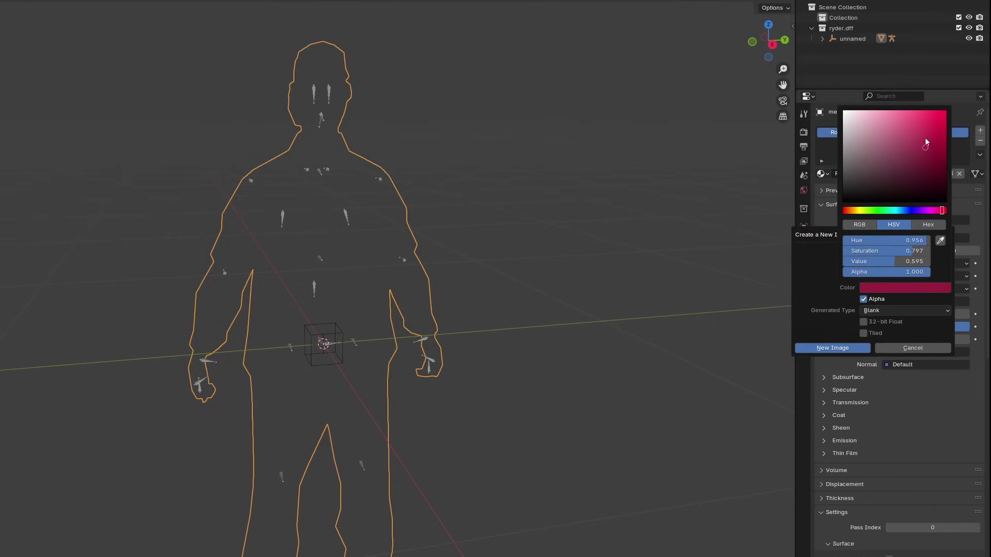
click(857, 349)
Step: Restore ryder.txd/ryder/0 as the base colour texture
middle_drag(417, 270, 142, 427)
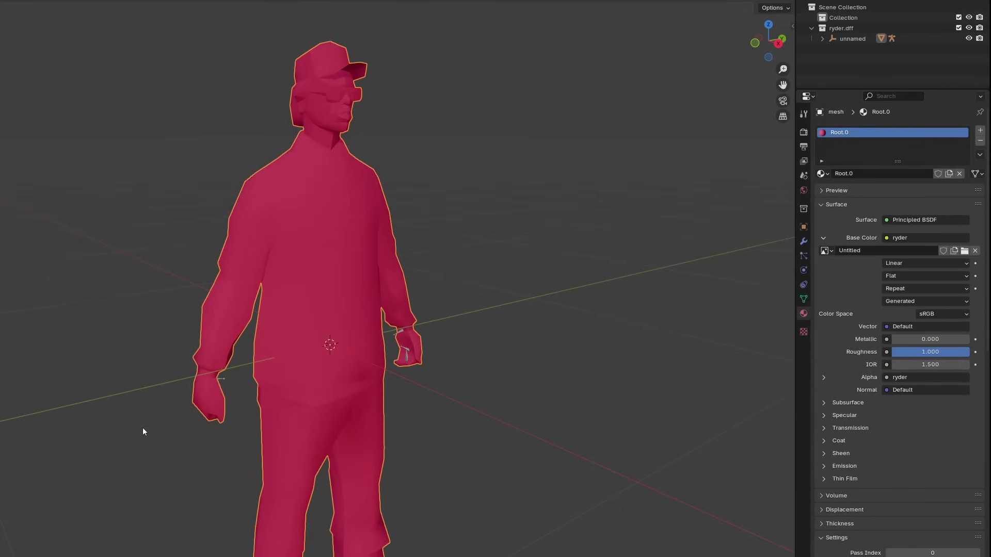
middle_drag(299, 374, 268, 375)
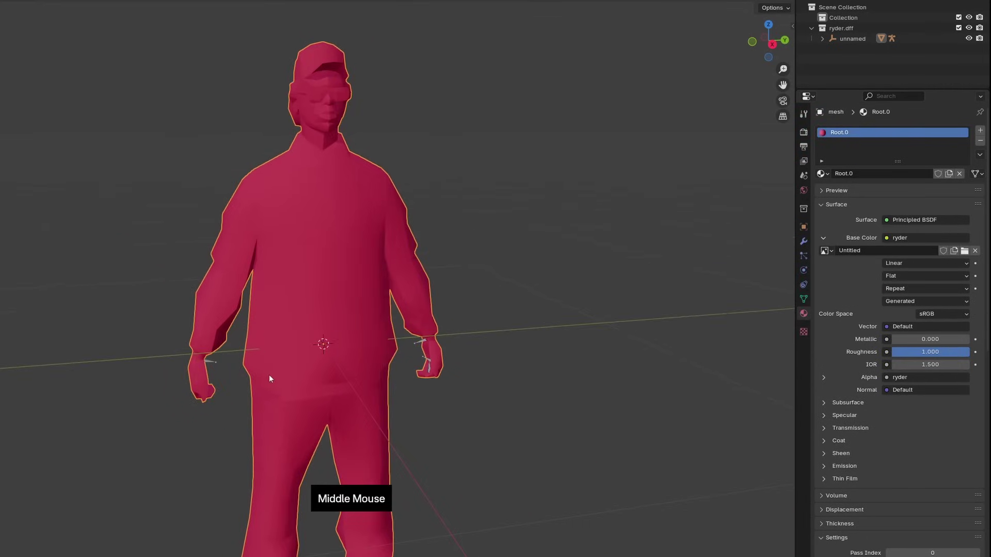
click(824, 252)
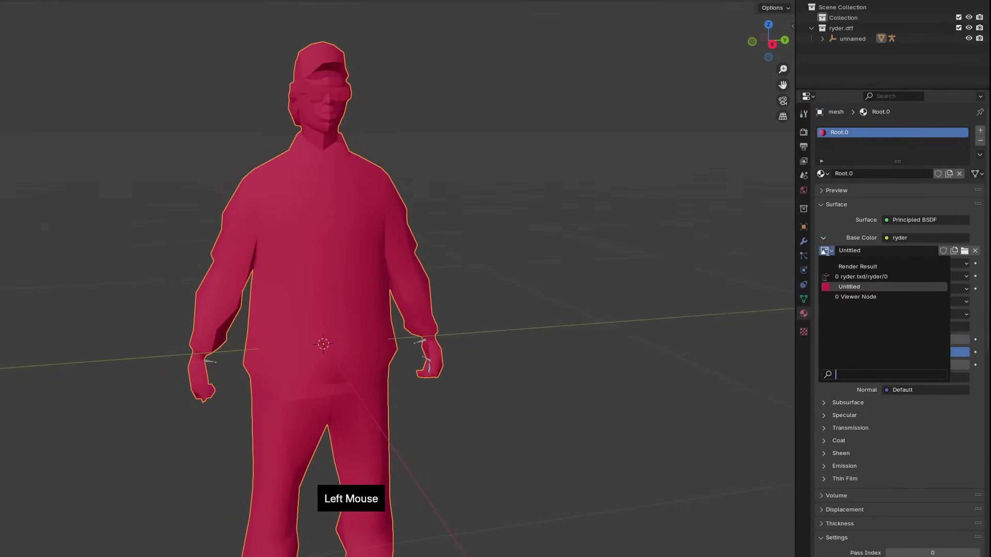
click(862, 276)
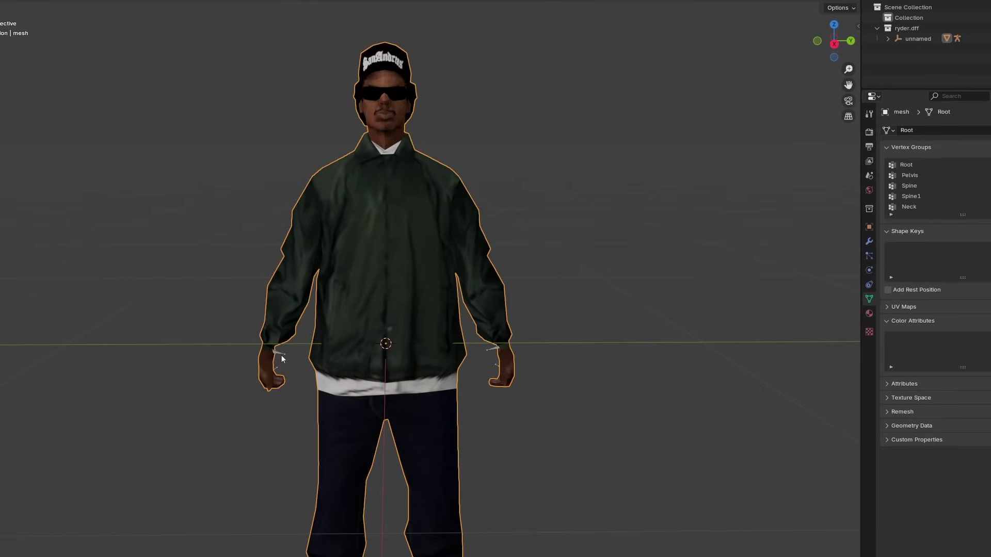
Step: Select the Root armature and switch it into Pose Mode
middle_drag(283, 353, 271, 353)
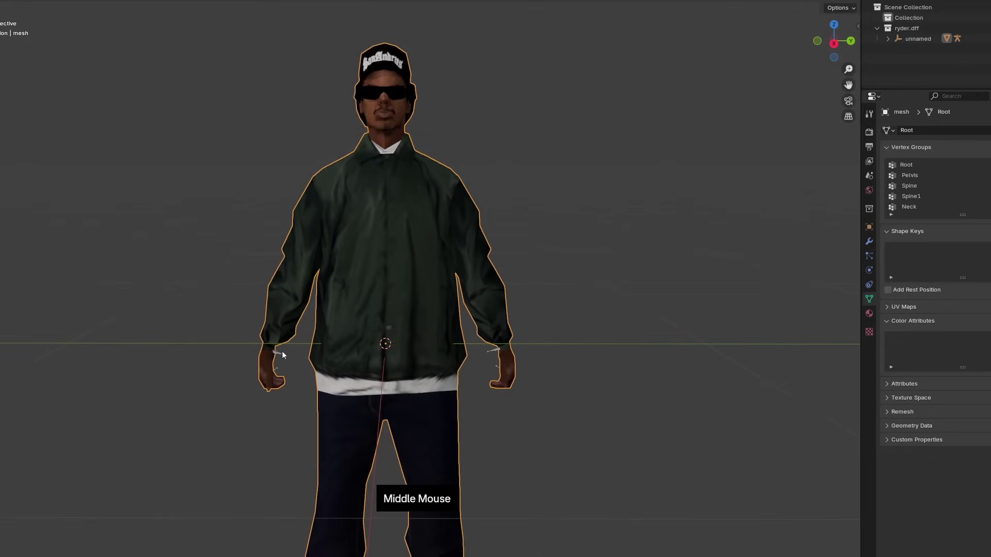
click(287, 356)
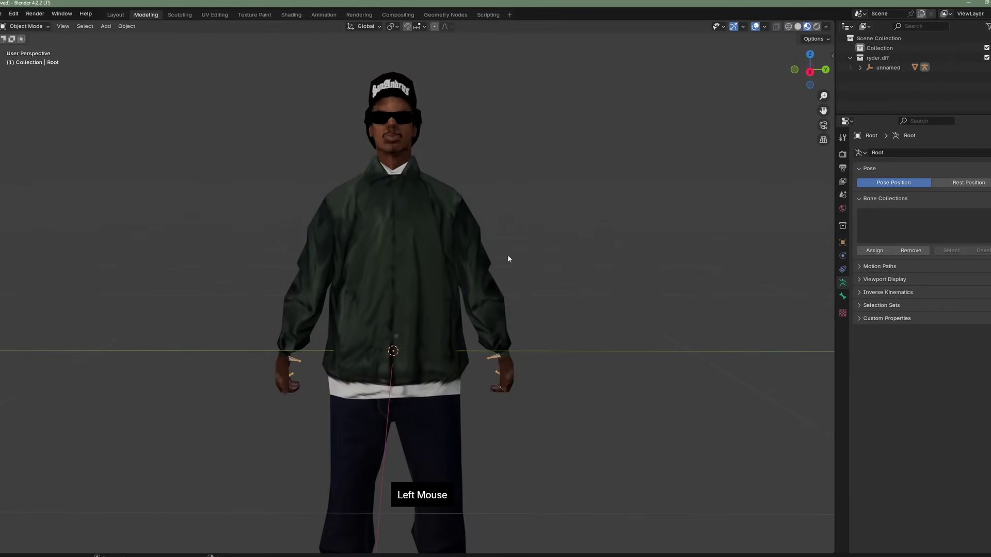
click(42, 26)
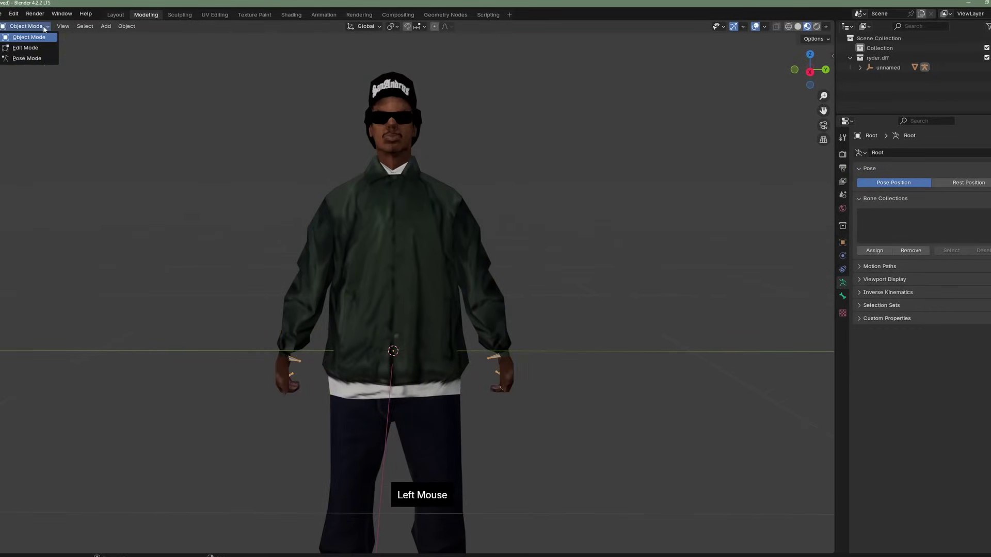
click(36, 57)
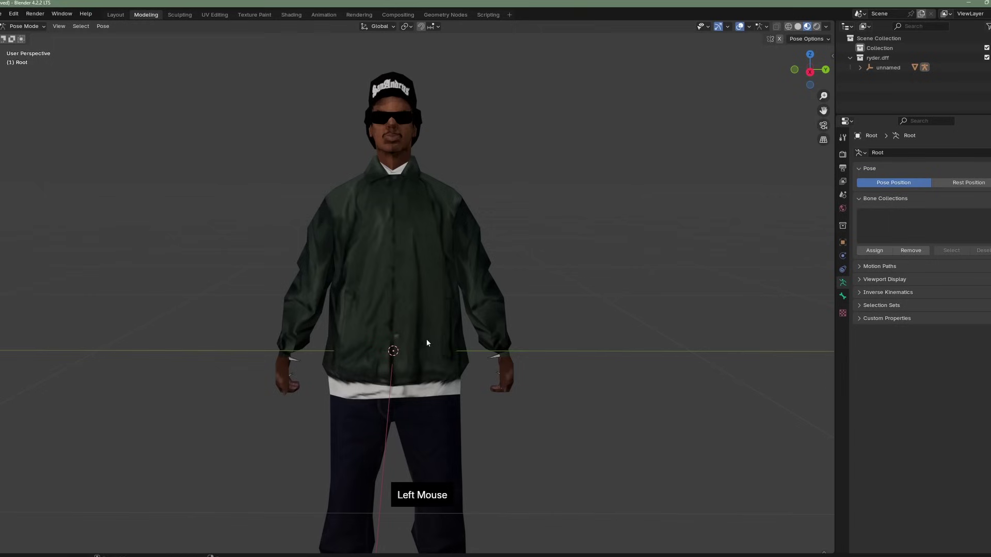
Step: Enable In Front under the armature's Viewport Display and select the Head bone
click(859, 279)
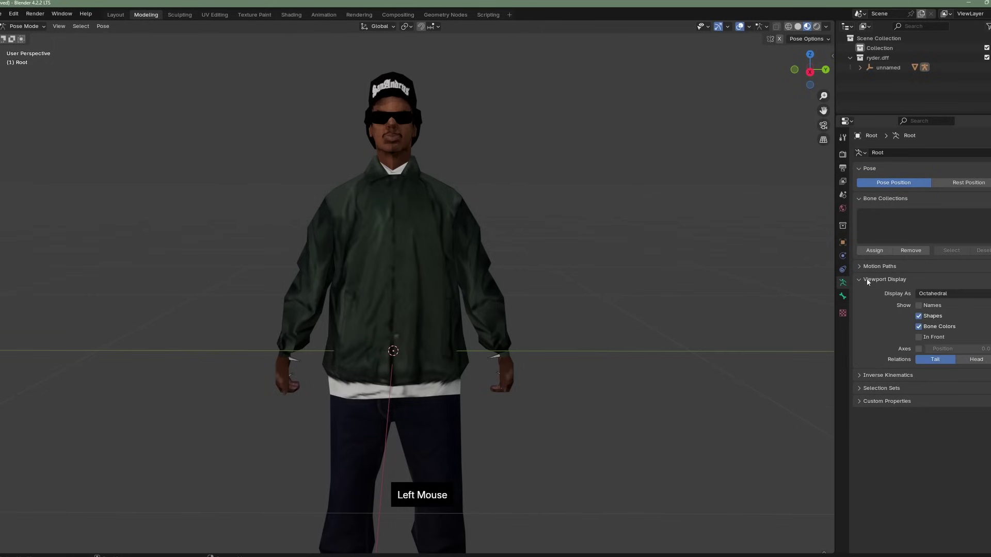
click(918, 337)
middle_drag(477, 300, 511, 284)
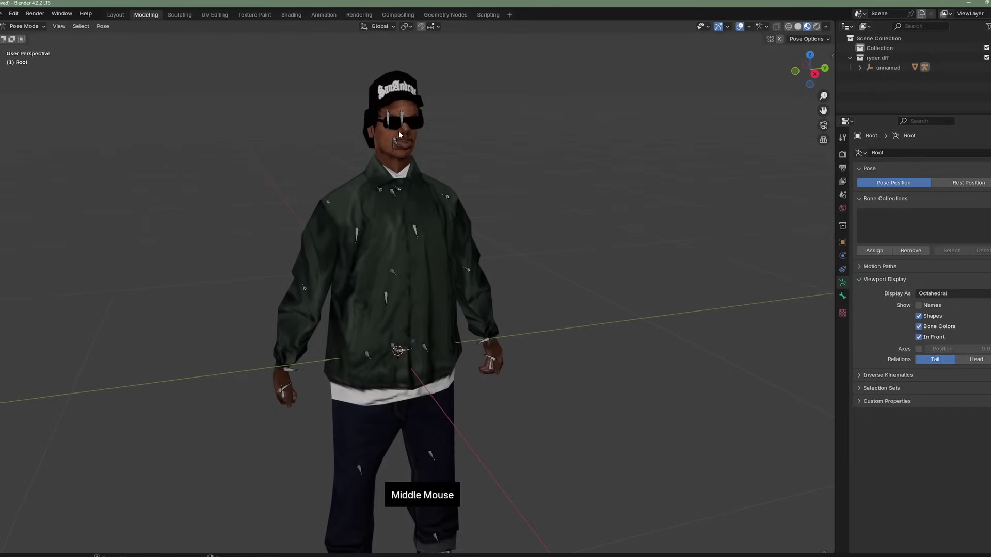
click(392, 132)
click(397, 135)
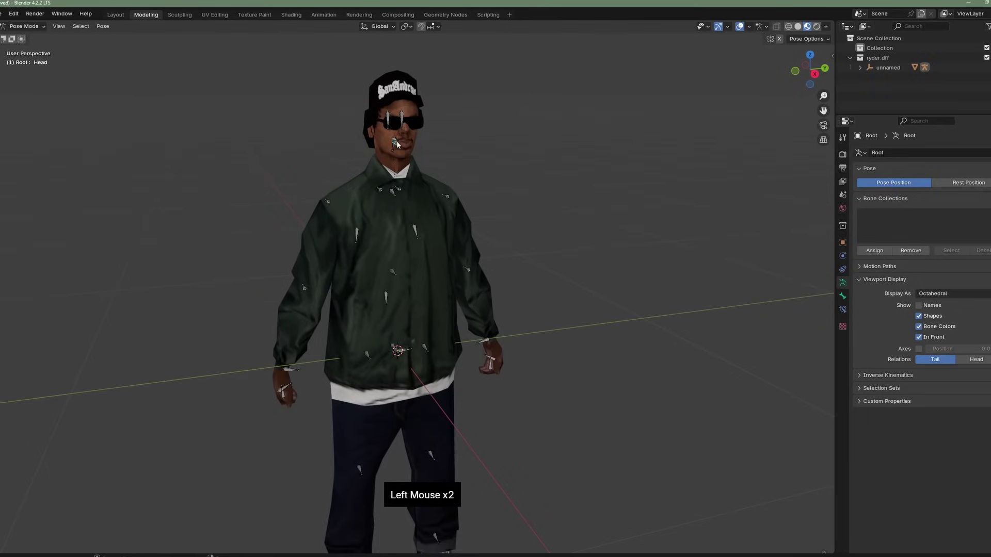